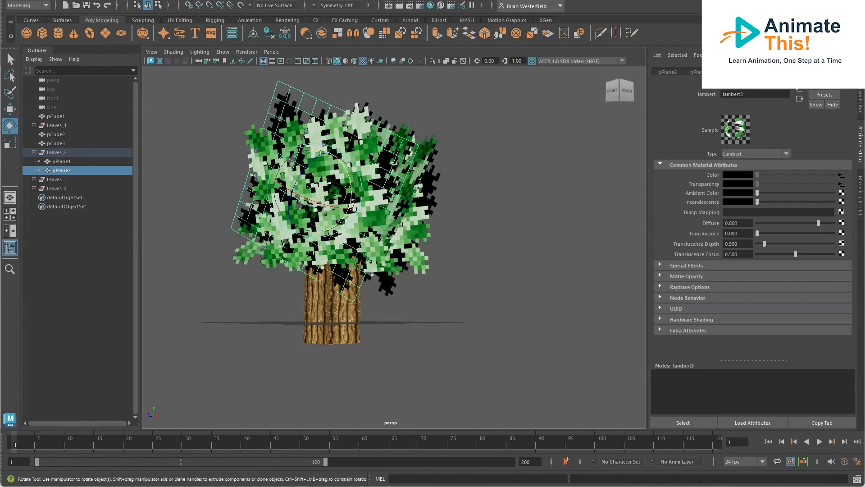
# Examine the texture files in the Downloads folder in File Explorer, and return to Maya
pyautogui.press('super+e')
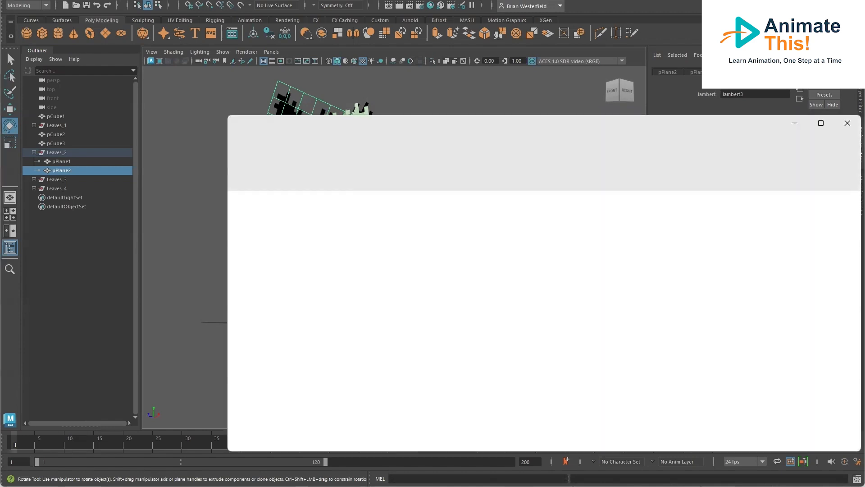
pyautogui.click(282, 269)
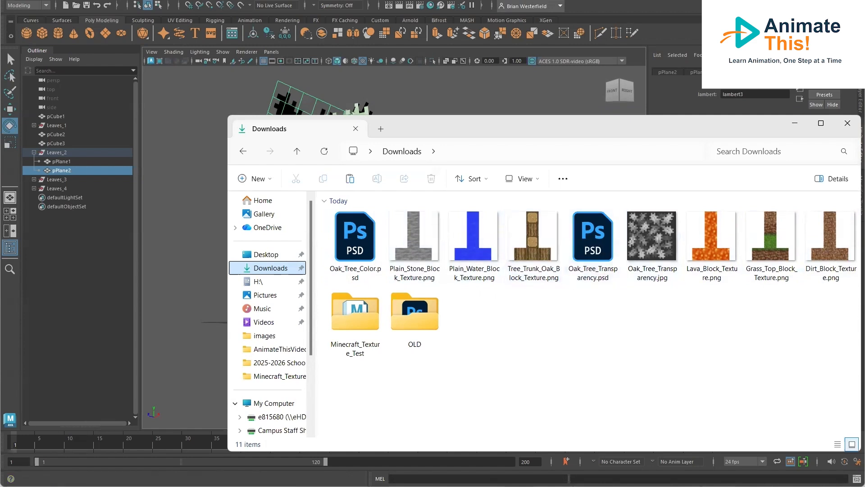
pyautogui.click(401, 486)
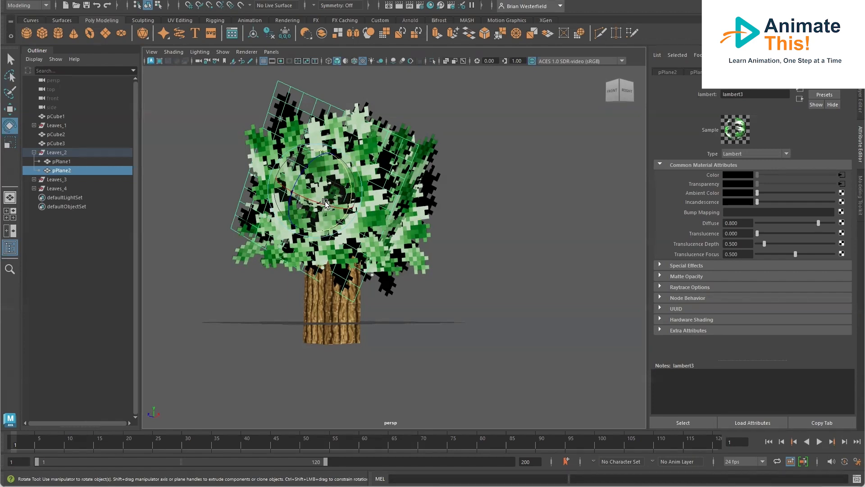
pyautogui.press('w')
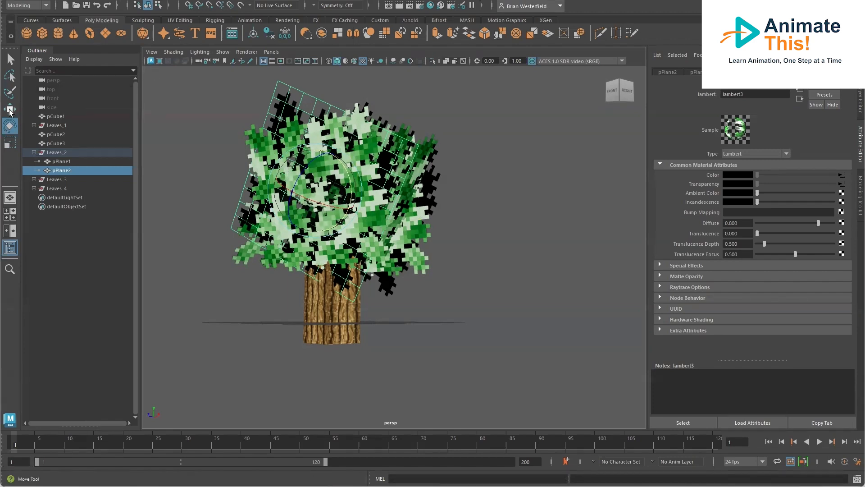
pyautogui.moveTo(342, 187); pyautogui.dragTo(503, 188)
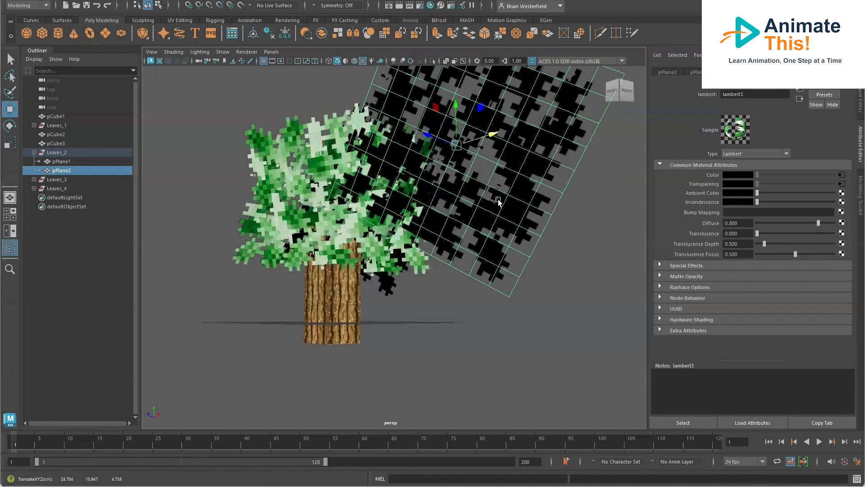
pyautogui.hotkey('ctrl', 'z')
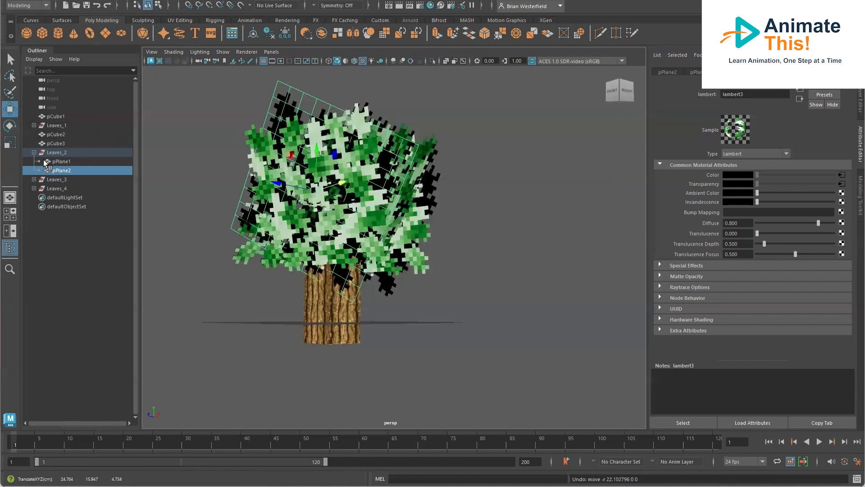
# Move the whole Leaves_2 group well away from the tree trunk
pyautogui.click(56, 152)
pyautogui.moveTo(347, 184); pyautogui.dragTo(582, 135)
pyautogui.scroll(-2, 479, 173)
pyautogui.scroll(-3, 479, 173)
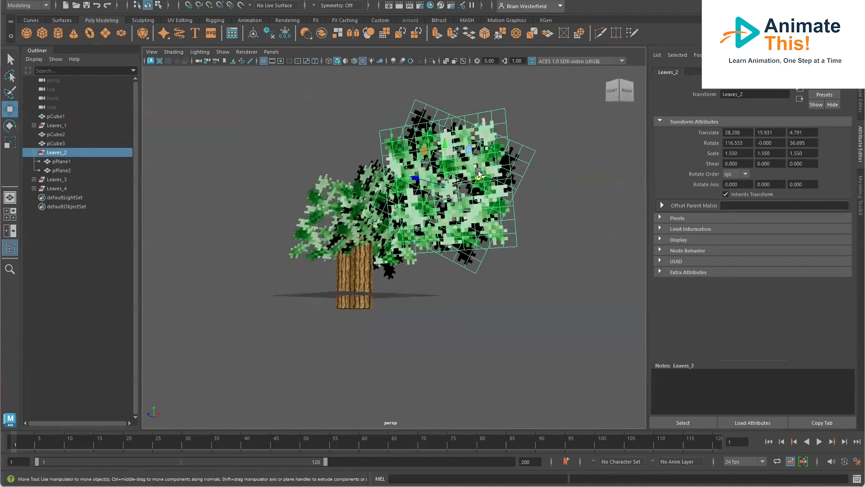
pyautogui.keyDown('alt'); pyautogui.moveTo(465, 152); pyautogui.dragTo(410, 218); pyautogui.keyUp('alt')
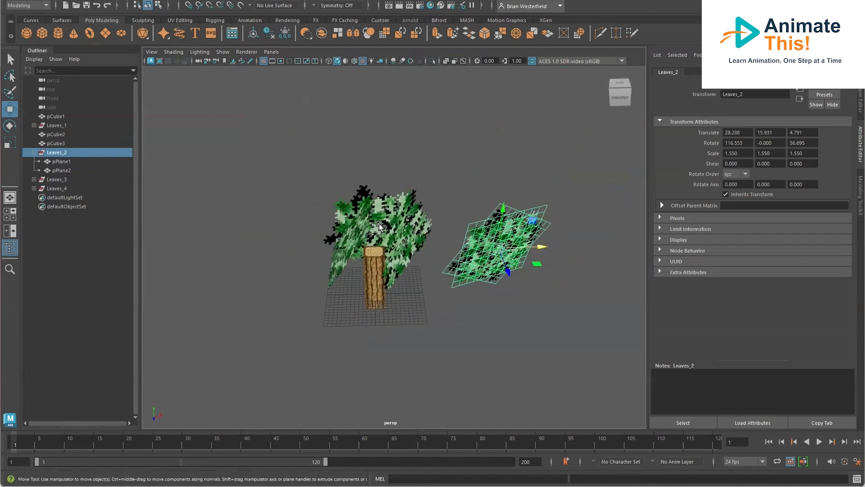
# Try moving a single leaf plane of Leaves_1 off the tree, and undo the move
pyautogui.click(360, 232)
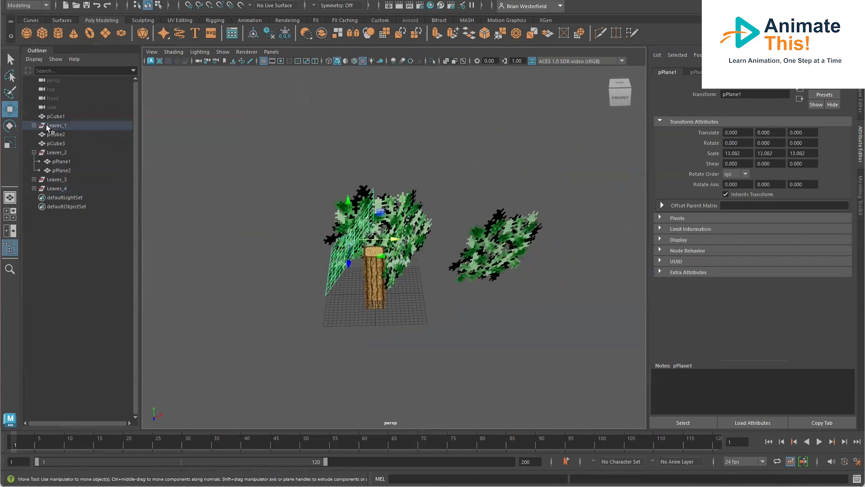
pyautogui.moveTo(362, 237); pyautogui.dragTo(292, 186)
pyautogui.hotkey('ctrl', 'z')
pyautogui.hotkey('ctrl', 'z')
pyautogui.hotkey('ctrl', 'z')
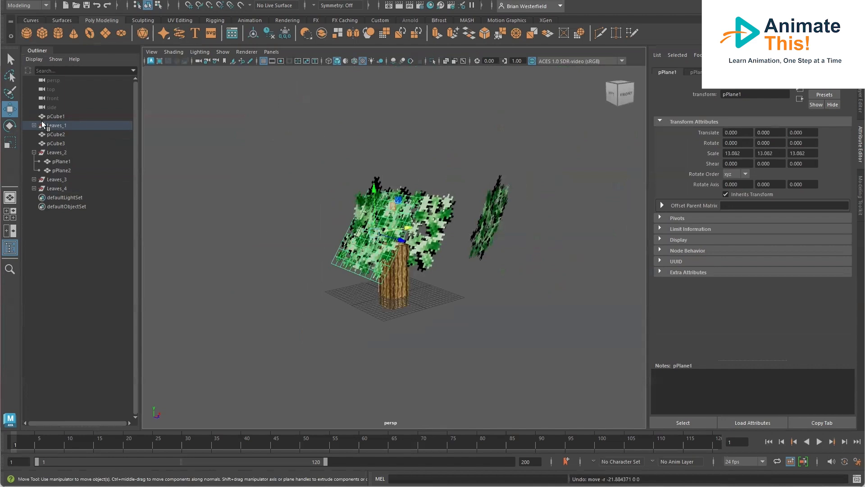
# Select the Leaves_1 group with both of its planes and move them out beside the trunk
pyautogui.click(66, 126)
pyautogui.click(35, 126)
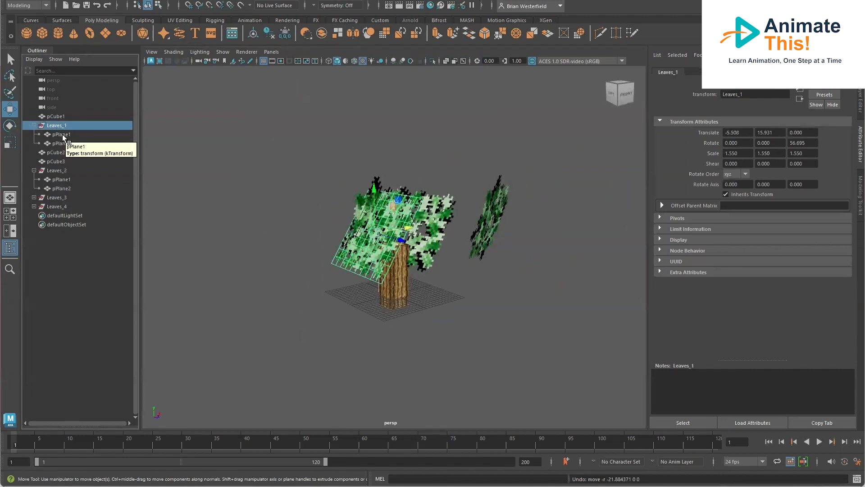
pyautogui.keyDown('shift'); pyautogui.click(63, 143); pyautogui.keyUp('shift')
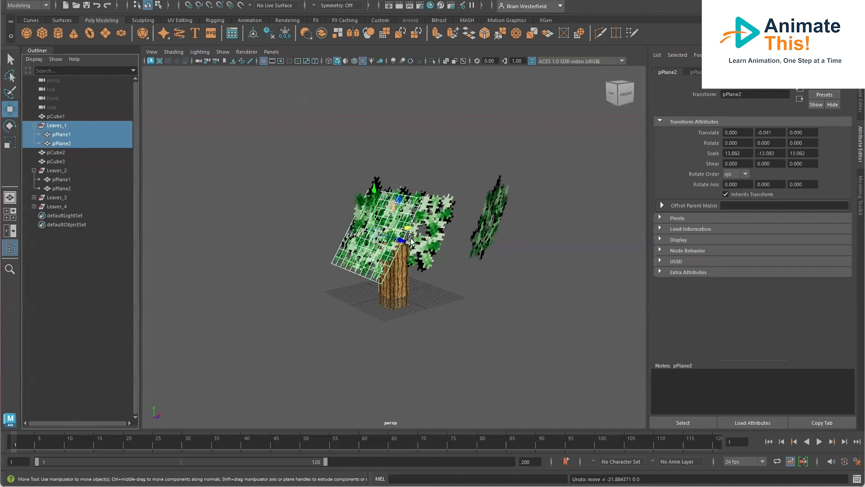
pyautogui.moveTo(411, 228); pyautogui.dragTo(316, 239)
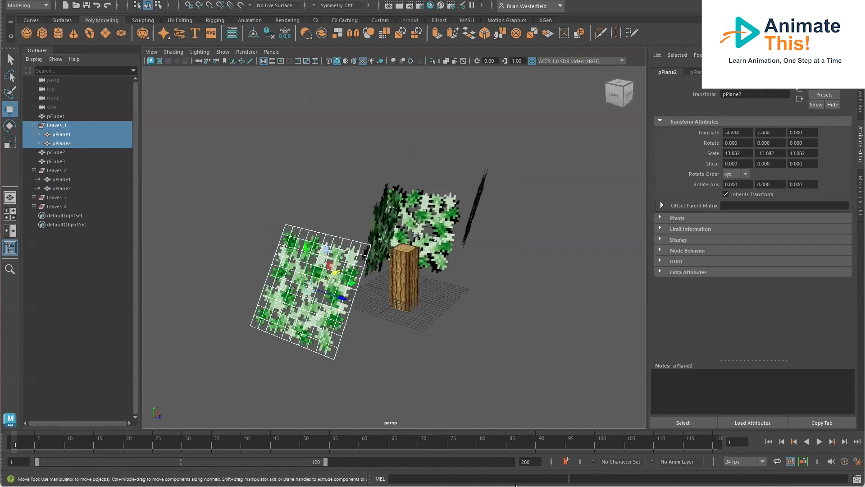
# View the Minecraft reference picture world.jpg in the image viewer, and return to Maya
pyautogui.click(595, 485)
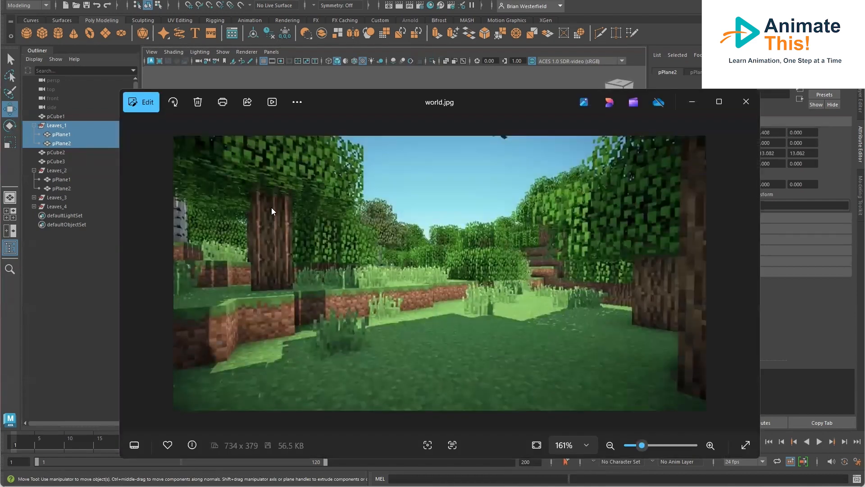
pyautogui.click(698, 100)
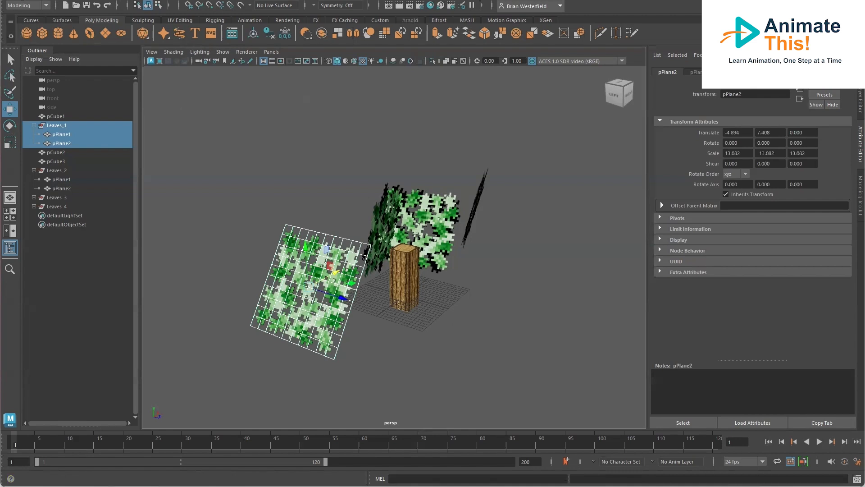
# Start a new scene, discarding the changes to the Minecraft_Texture_Test scene
pyautogui.click(23, 1)
pyautogui.click(33, 10)
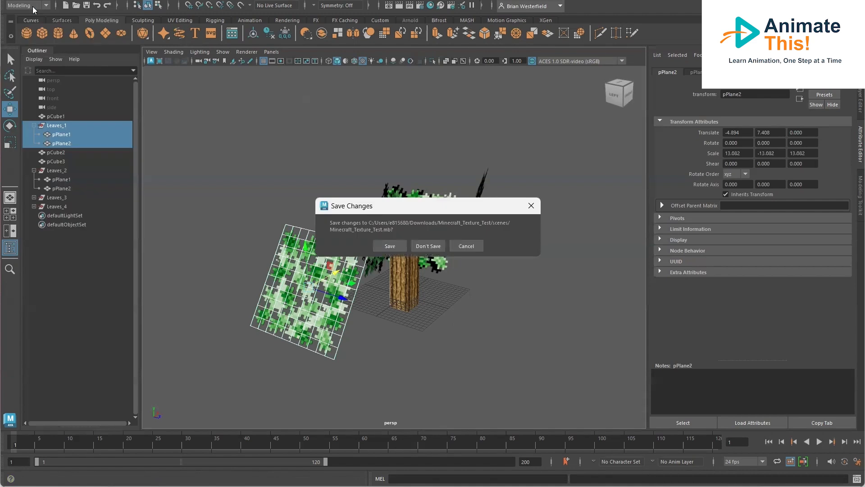
pyautogui.click(427, 246)
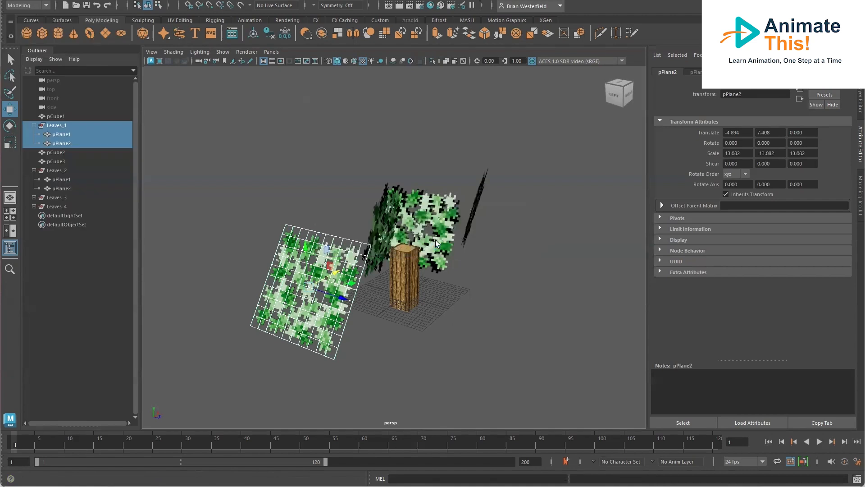
# Create a new project named Texture_Test in the Downloads folder with the default project locations
pyautogui.click(25, 2)
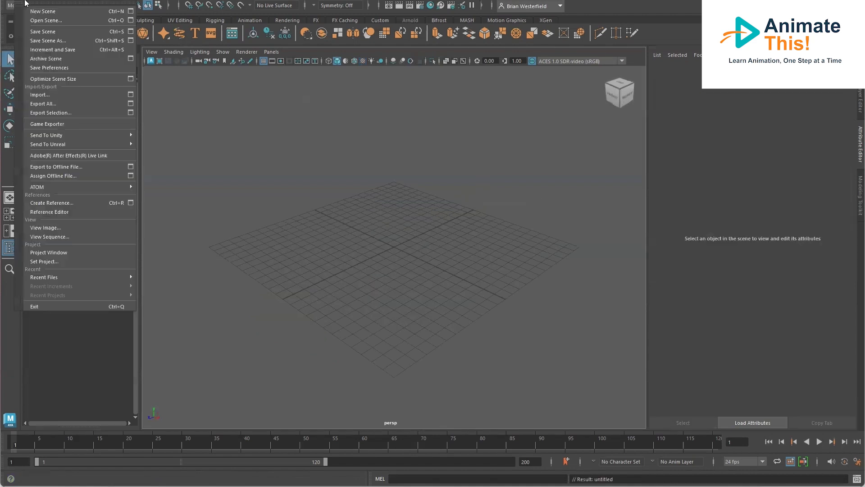
pyautogui.click(49, 253)
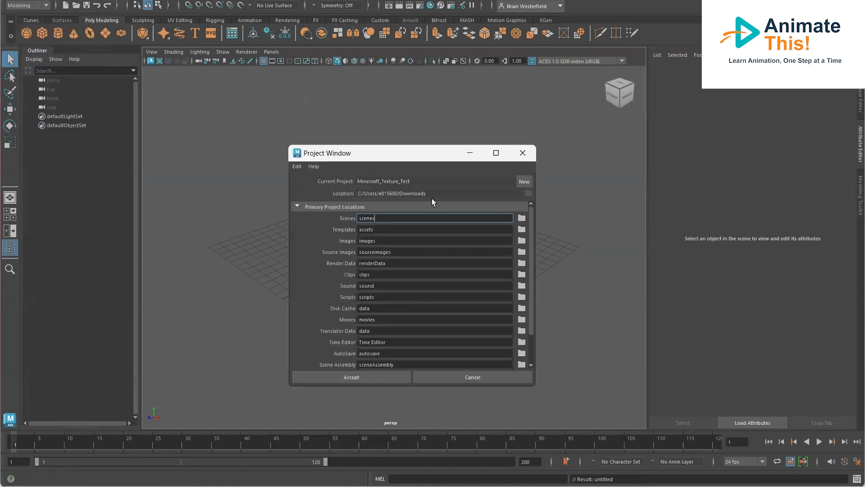
pyautogui.click(411, 181)
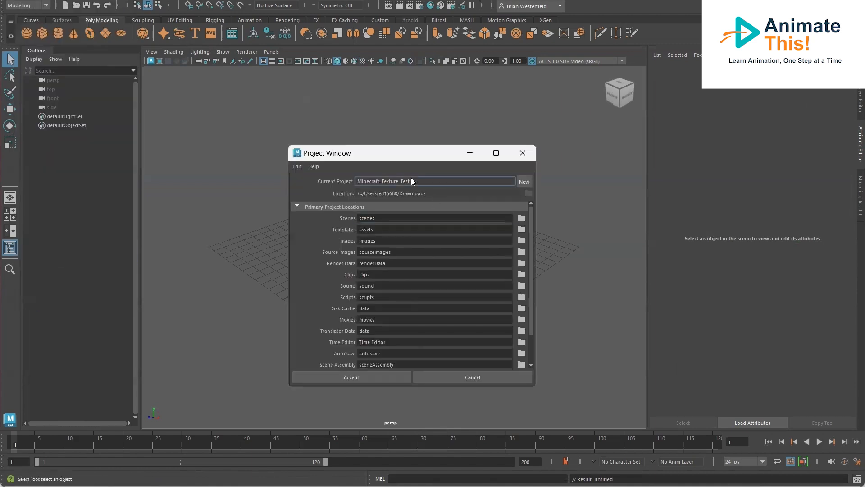
pyautogui.click(525, 181)
pyautogui.doubleClick(386, 181)
pyautogui.write('Texture')
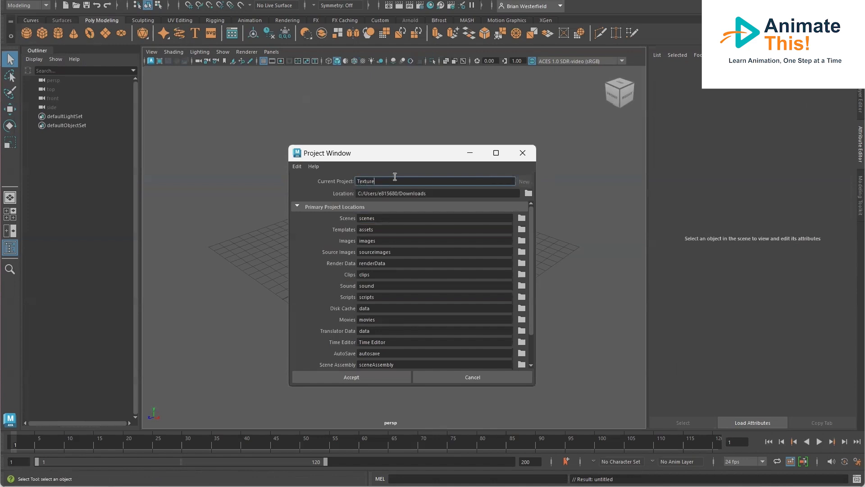
pyautogui.write('_Test')
pyautogui.click(359, 379)
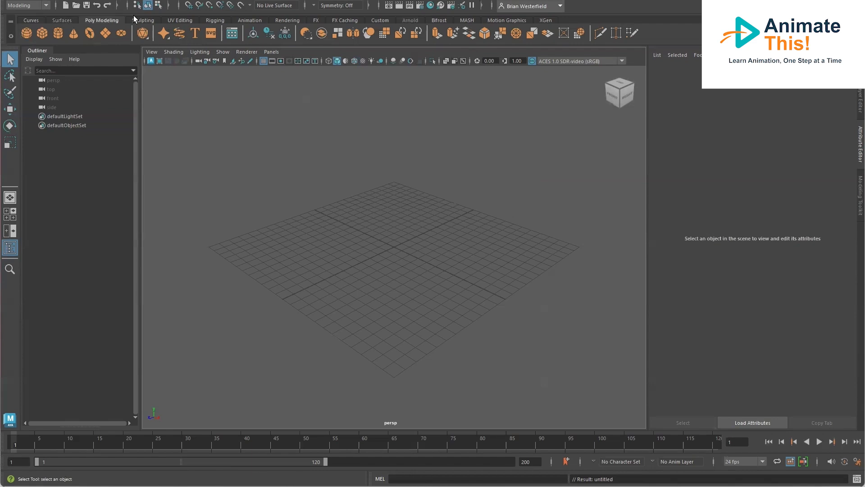
# Save the empty scene as Texture_Test in Maya Binary format in the project's scenes folder
pyautogui.click(21, 1)
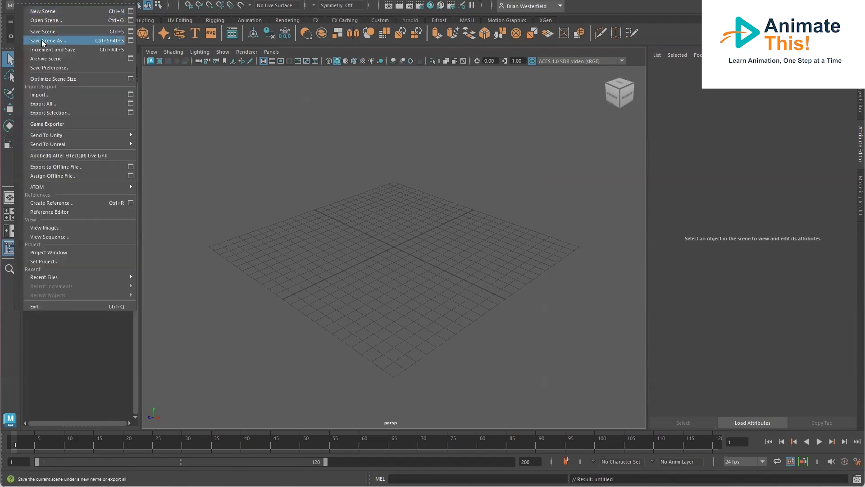
pyautogui.click(42, 40)
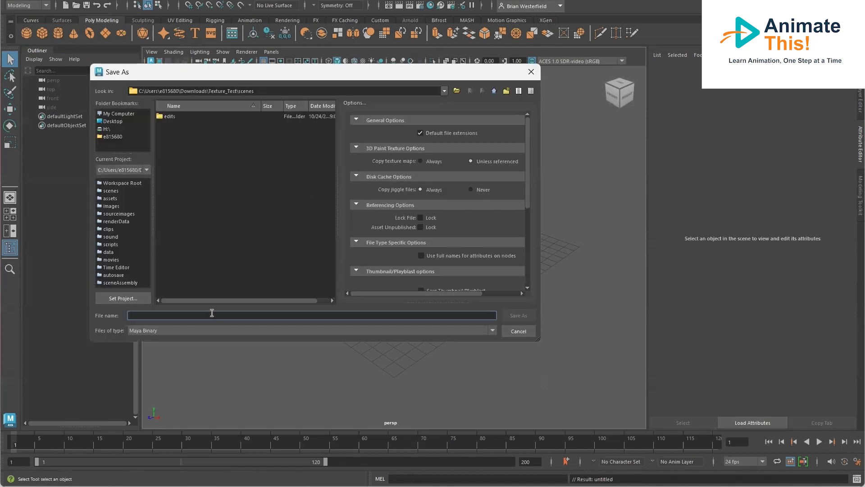
pyautogui.write('Texture_Test')
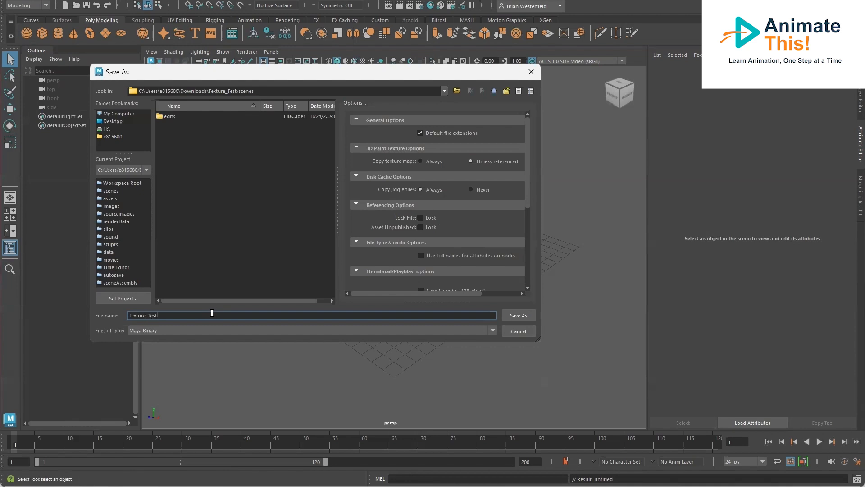
pyautogui.click(518, 315)
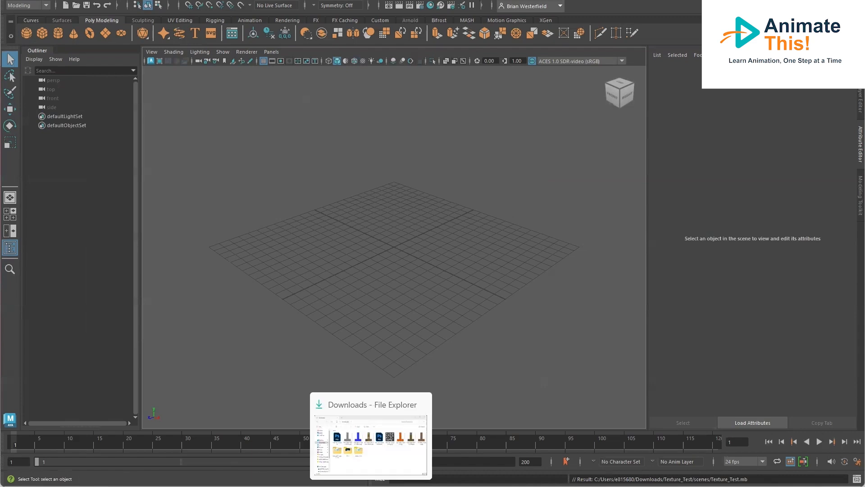
# Switch to File Explorer and cut all the texture image files, from Oak_Tree_Color.psd through Dirt_Block_Texture.png, in Downloads
pyautogui.click(371, 486)
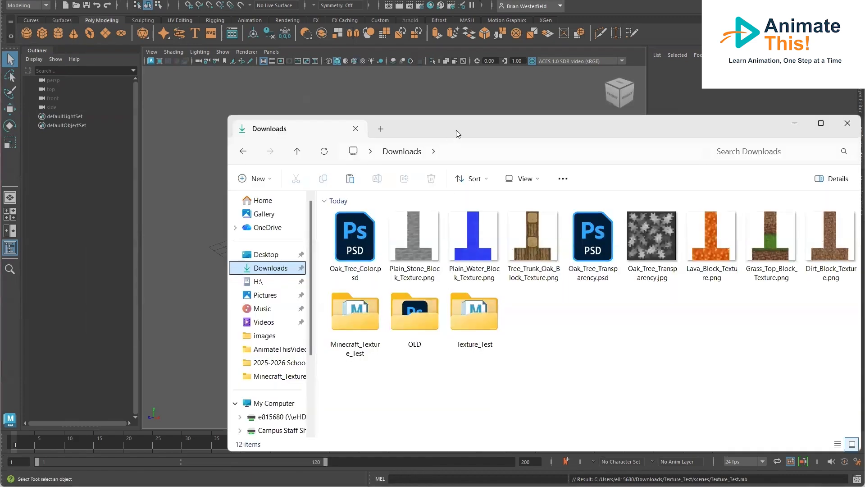
pyautogui.moveTo(456, 129); pyautogui.dragTo(373, 81)
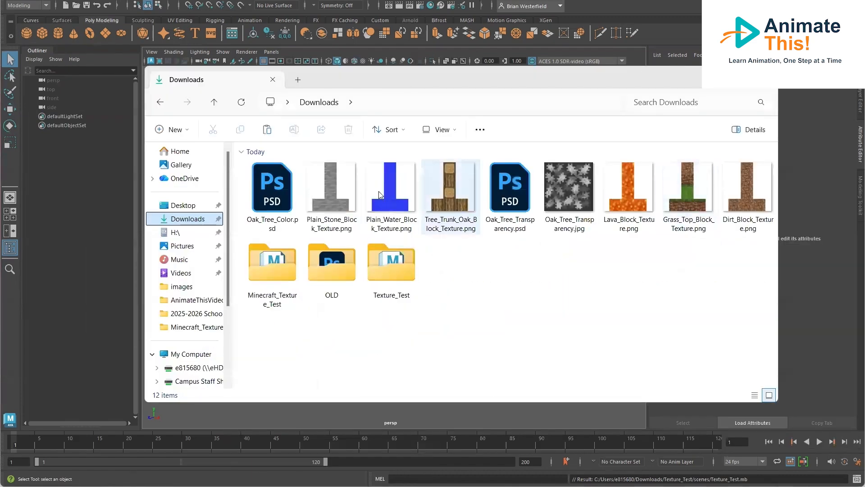
pyautogui.click(260, 182)
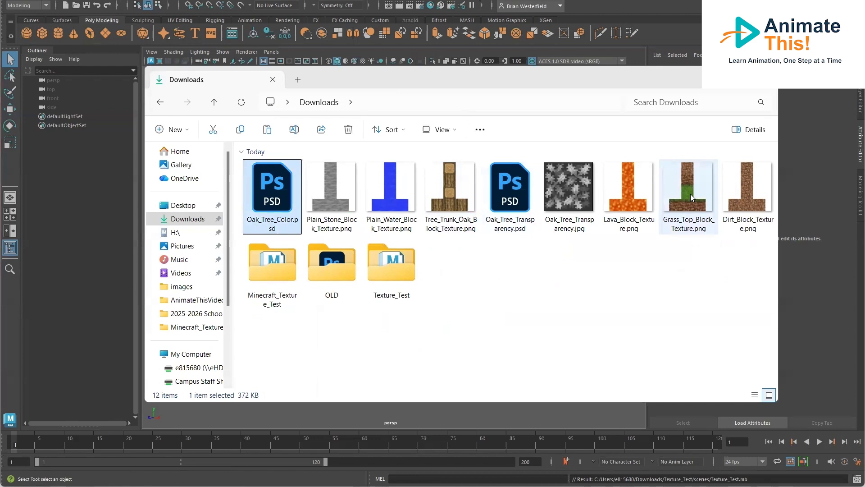
pyautogui.keyDown('shift'); pyautogui.click(739, 189); pyautogui.keyUp('shift')
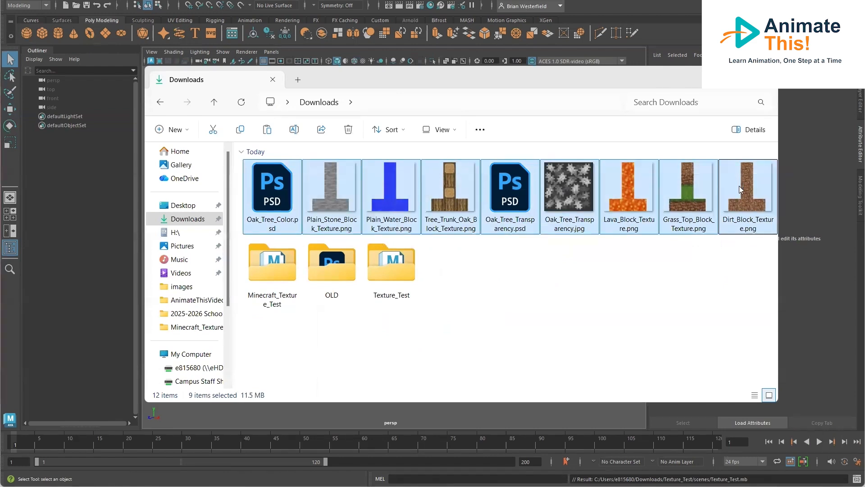
pyautogui.rightClick(739, 189)
pyautogui.click(752, 408)
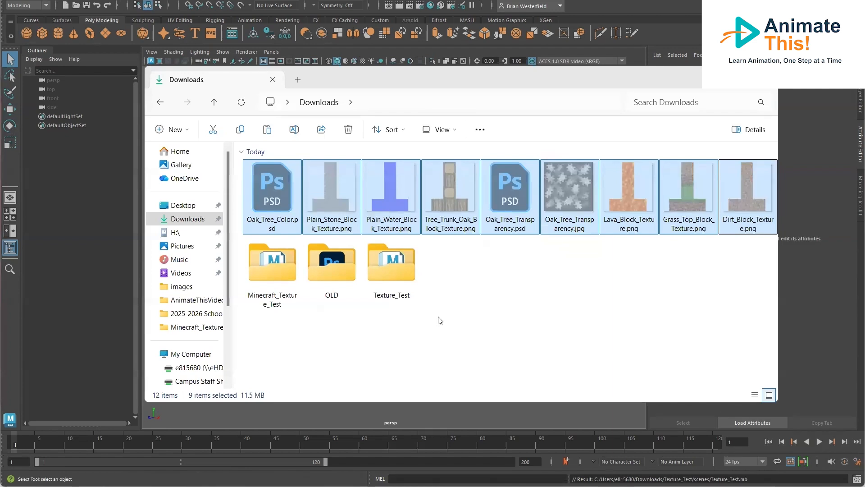
# Paste the cut texture files into the images folder of the Texture_Test project, and return to Maya
pyautogui.doubleClick(408, 274)
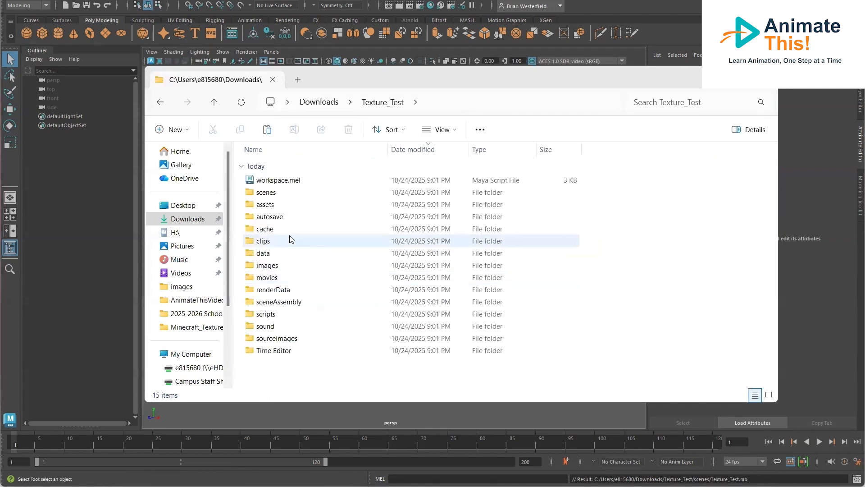
pyautogui.doubleClick(277, 269)
pyautogui.rightClick(277, 265)
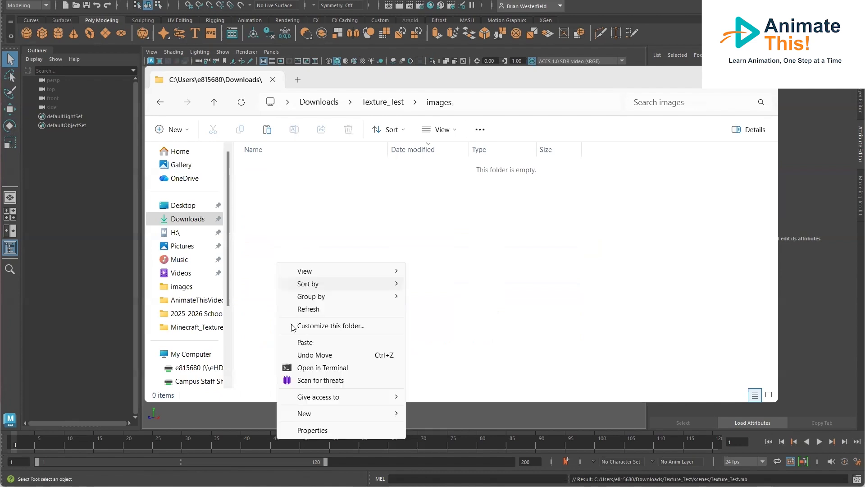
pyautogui.click(301, 343)
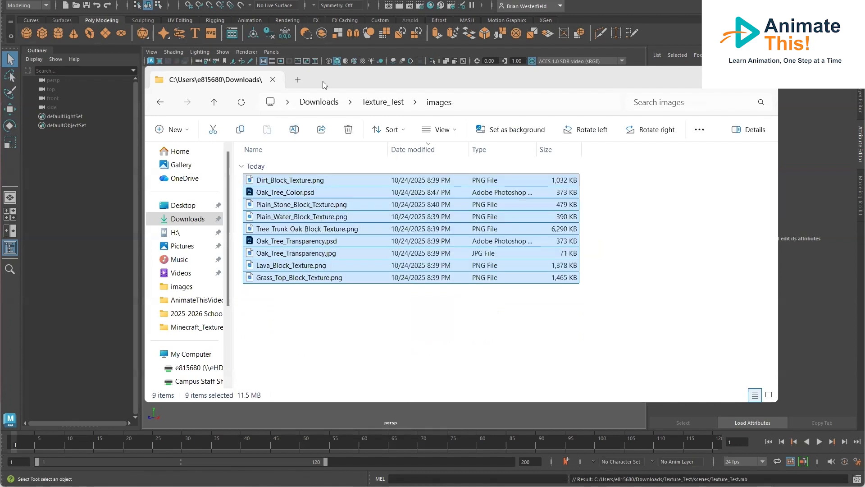
pyautogui.click(765, 77)
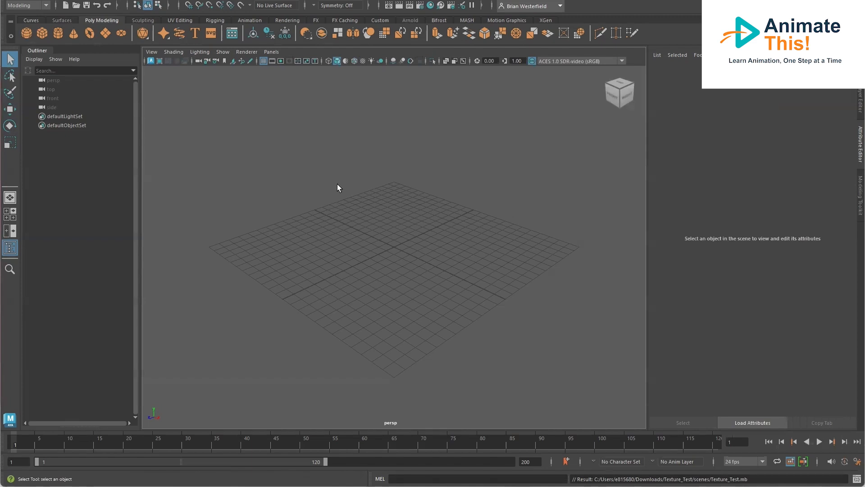
# Create a polygon cube at the grid's centre and scale it uniformly to about 3.9
pyautogui.click(43, 34)
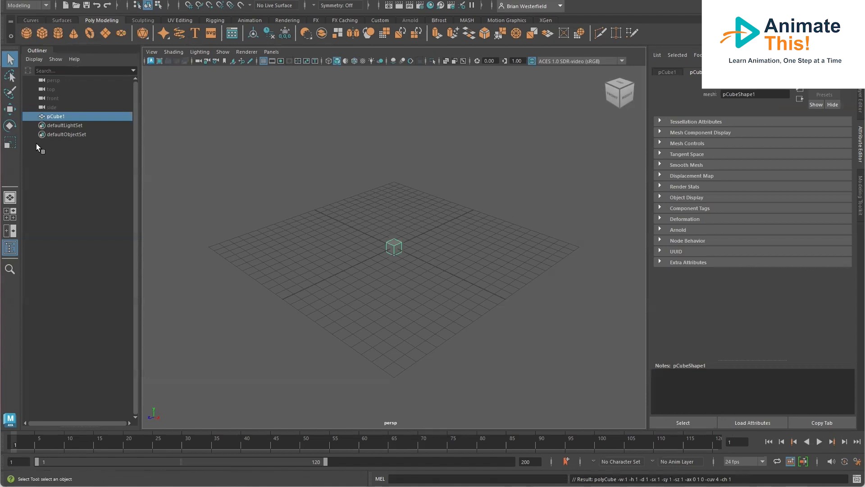
pyautogui.click(10, 143)
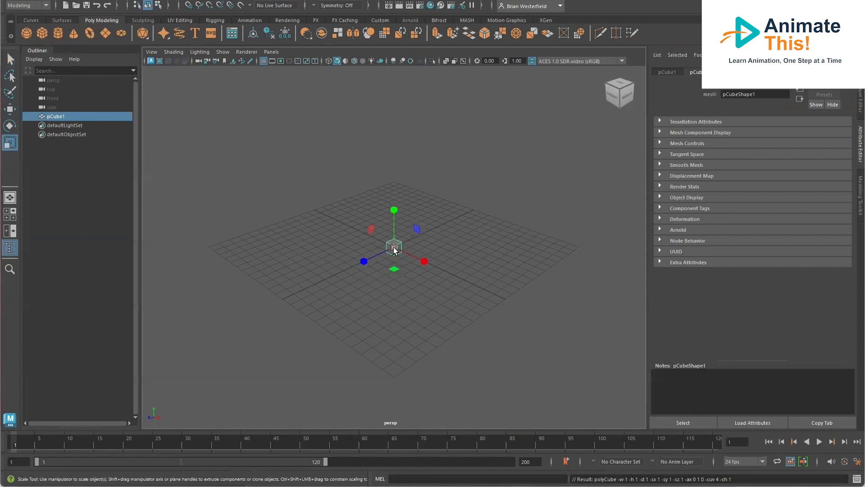
pyautogui.moveTo(394, 245)
pyautogui.mouseDown()
pyautogui.moveTo(440, 247)
pyautogui.moveTo(400, 247)
pyautogui.mouseUp()
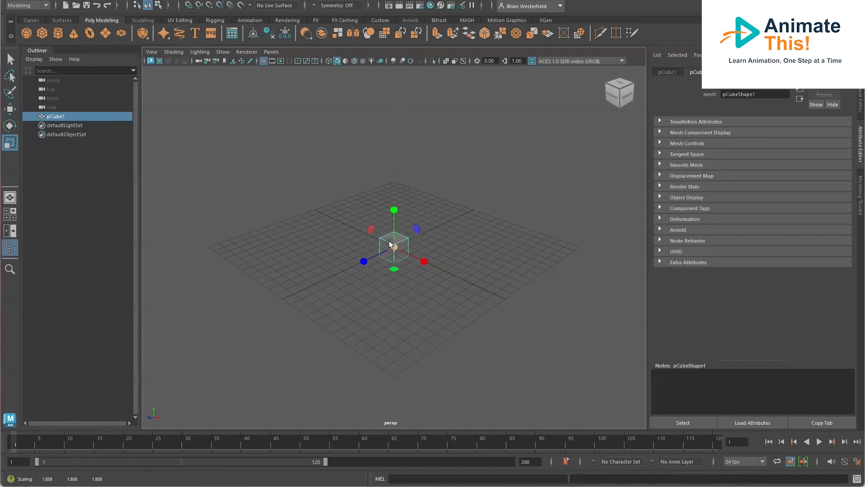
pyautogui.moveTo(393, 246); pyautogui.dragTo(414, 249)
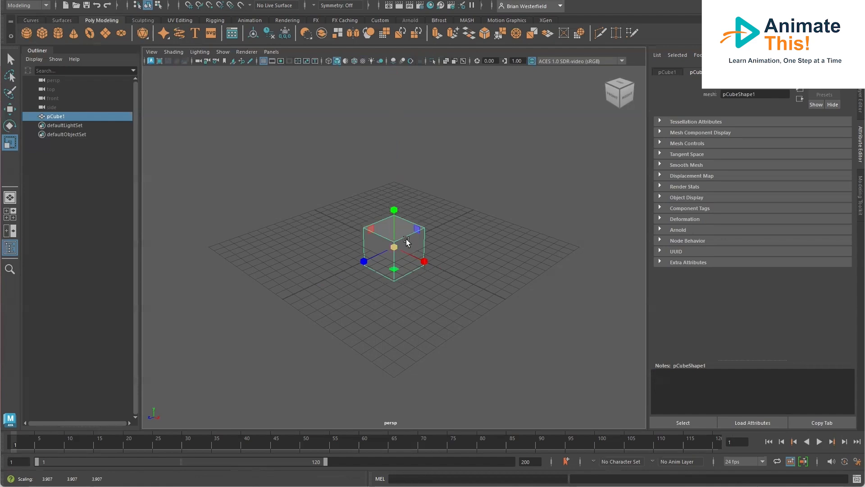
# Assign a new Lambert material to the cube, and check the cube's UV layout in the UV Editor
pyautogui.moveTo(407, 242); pyautogui.dragTo(464, 478, button='right')
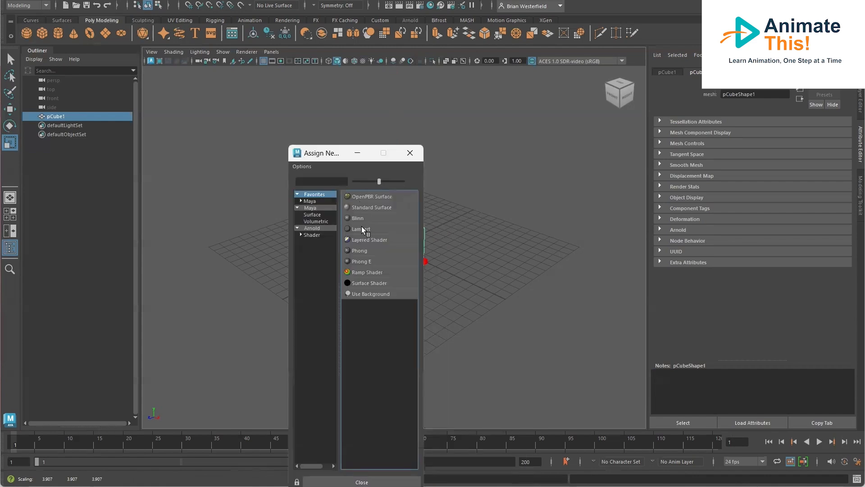
pyautogui.click(361, 227)
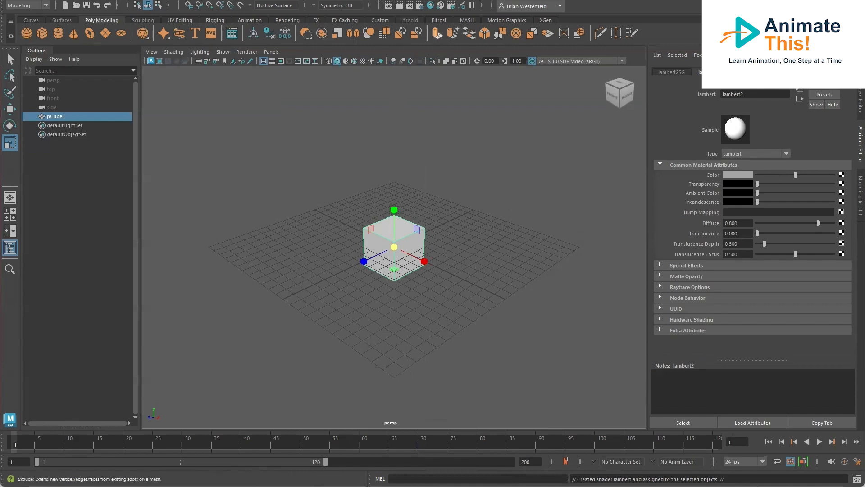
pyautogui.click(362, 1)
pyautogui.click(374, 11)
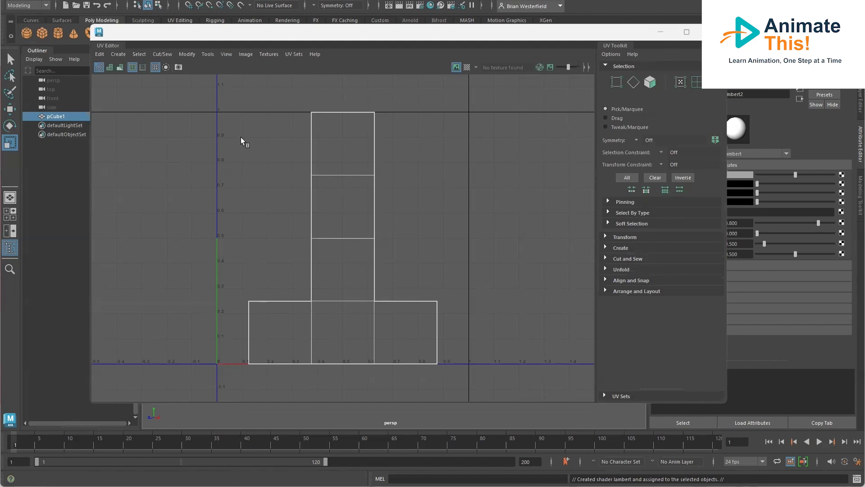
pyautogui.click(661, 35)
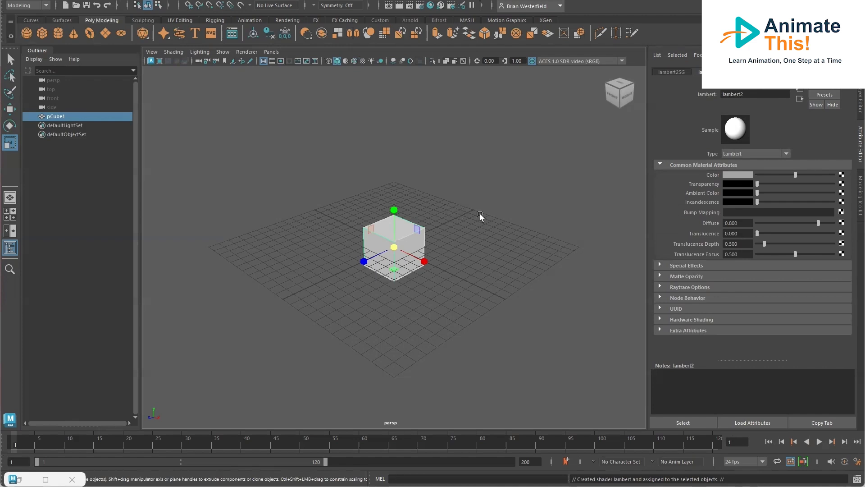
# Connect a file texture to the Lambert's Color and load Tree_Trunk_Oak_Block_Texture.png from the project's images folder
pyautogui.click(841, 175)
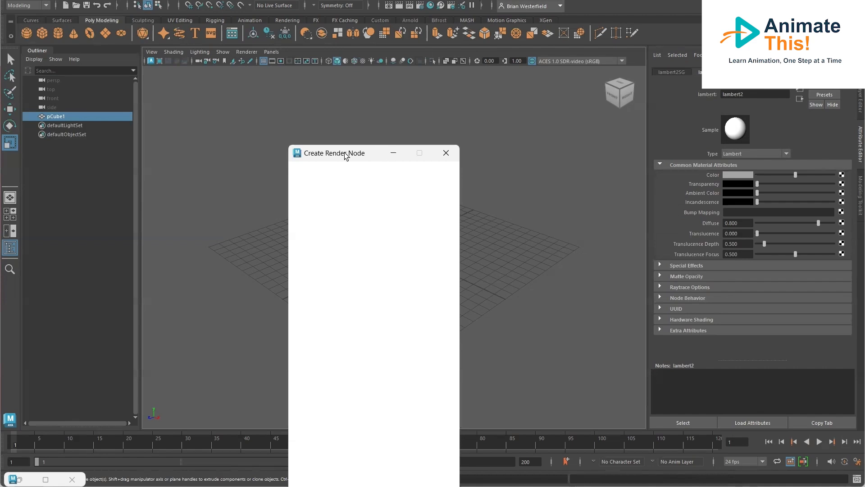
pyautogui.click(408, 121)
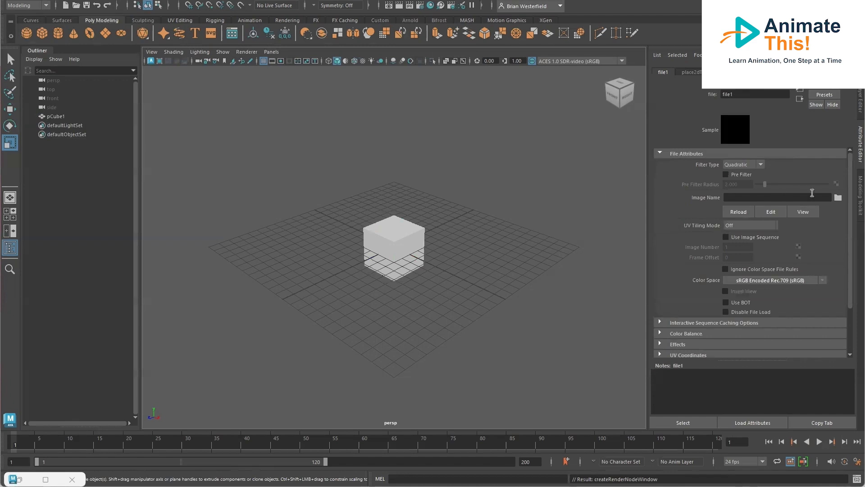
pyautogui.click(838, 199)
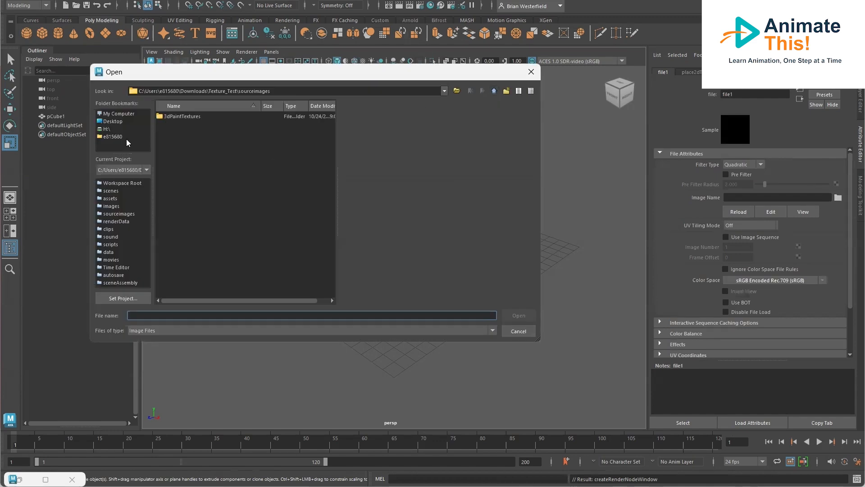
pyautogui.click(494, 91)
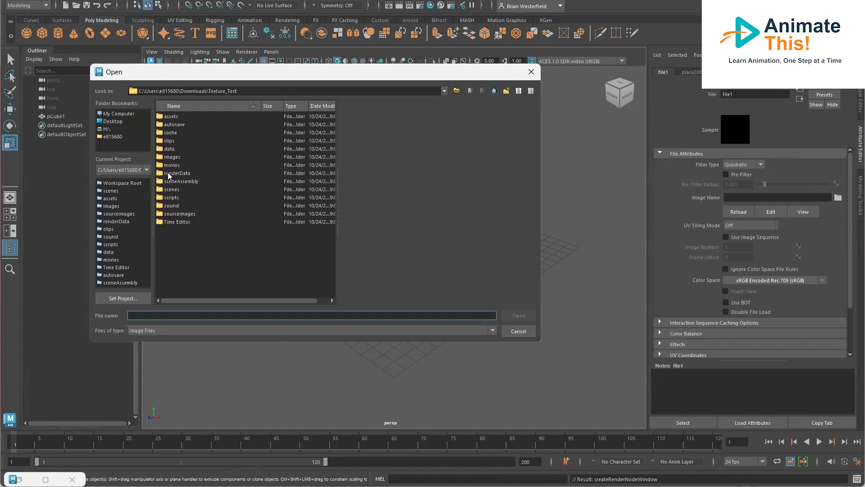
pyautogui.doubleClick(172, 157)
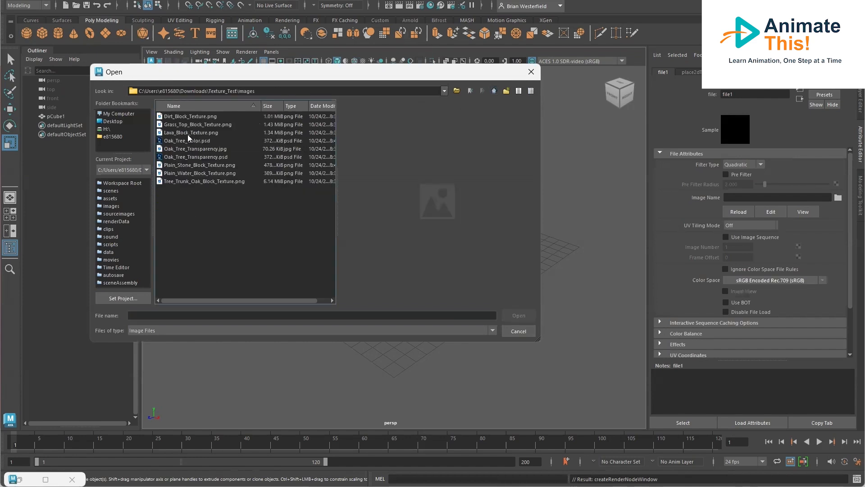
pyautogui.doubleClick(199, 180)
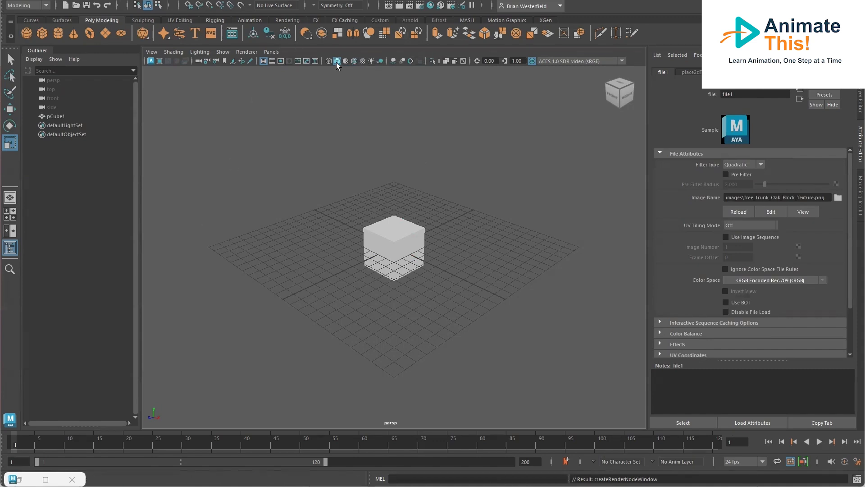
# Turn on textured display in the perspective view, switch to the four-view layout, and enable it in the top, front and side views
pyautogui.click(363, 62)
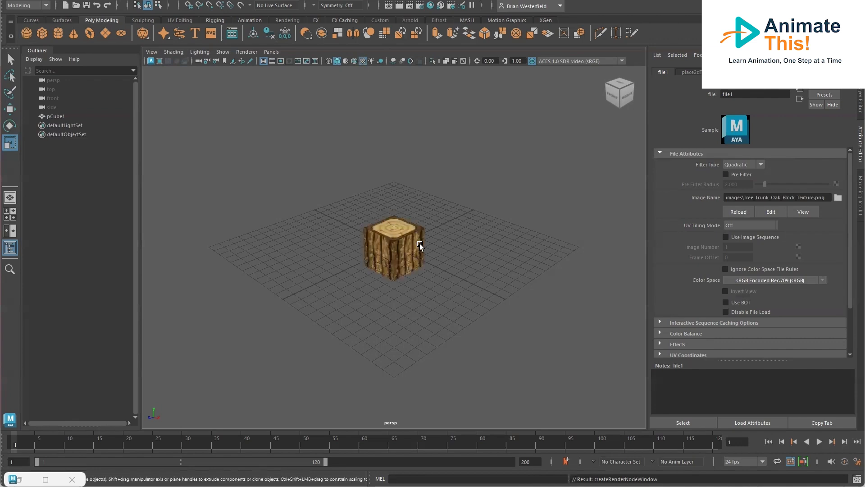
pyautogui.click(9, 216)
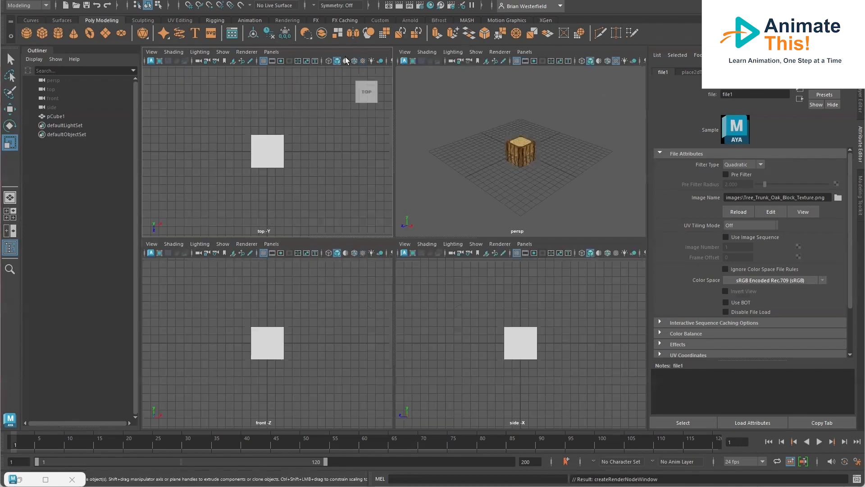
pyautogui.click(363, 61)
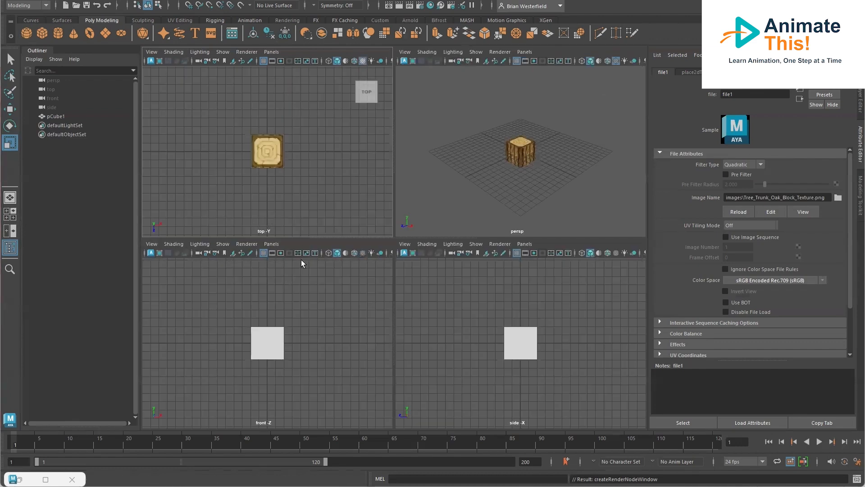
pyautogui.click(363, 253)
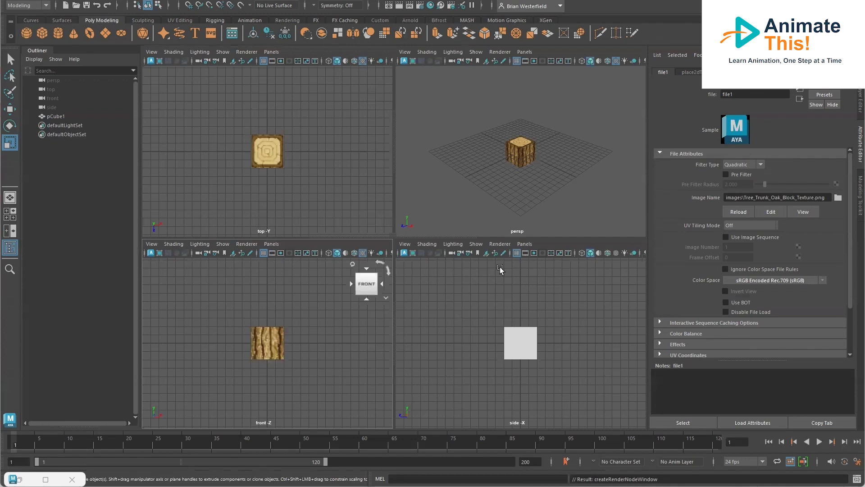
pyautogui.click(617, 254)
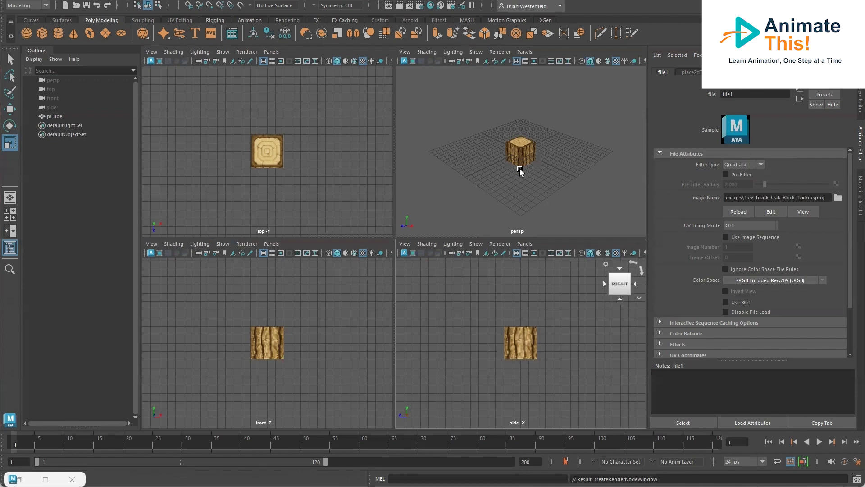
# Move the textured cube straight up so that its base rests on the grid
pyautogui.click(521, 147)
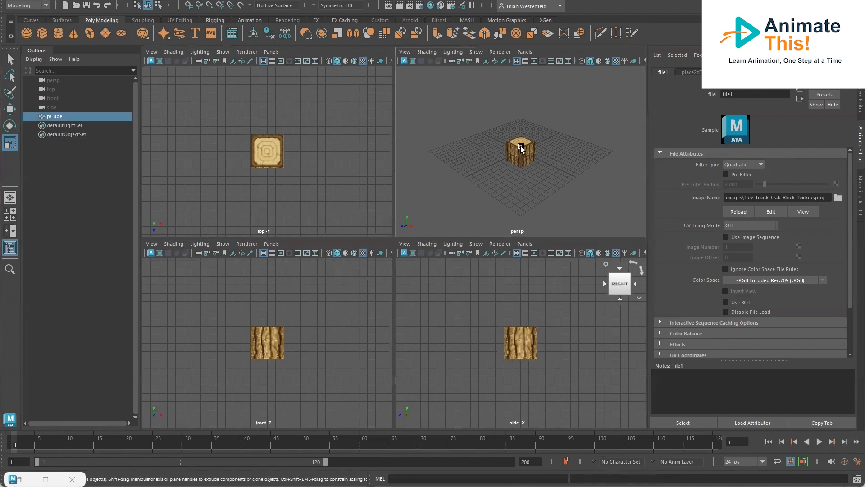
pyautogui.click(520, 149)
pyautogui.click(10, 108)
pyautogui.moveTo(521, 114); pyautogui.dragTo(522, 96)
pyautogui.scroll(2, 541, 163)
pyautogui.scroll(4, 541, 163)
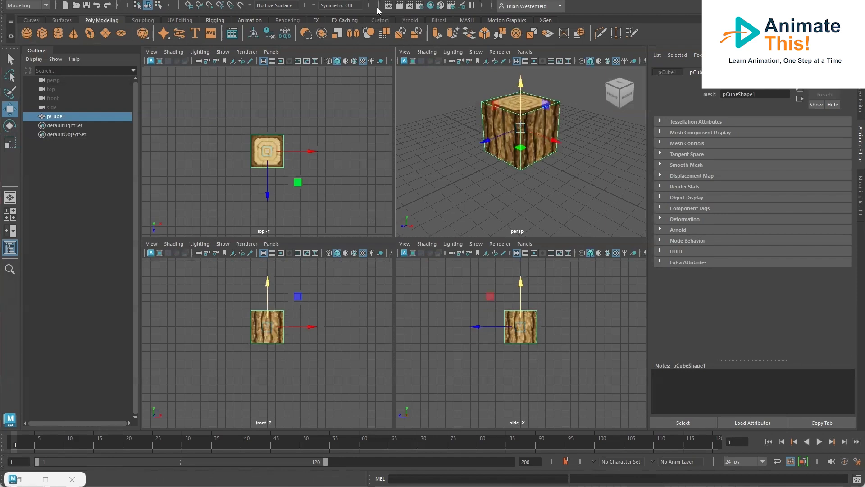
# Examine how the oak trunk texture lines up with the cube's UV layout in the UV Editor, and minimize the editor
pyautogui.click(362, 0)
pyautogui.click(364, 9)
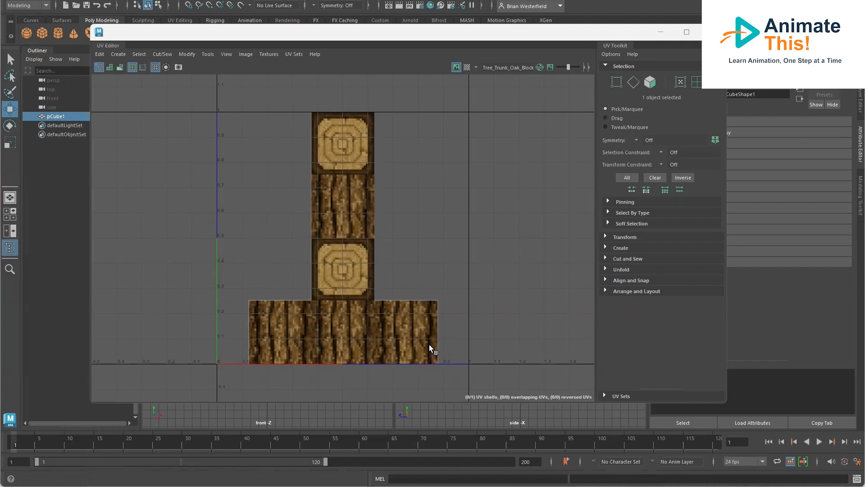
pyautogui.click(660, 33)
# Try scaling the trunk cube up uniformly by about 2.24, and undo the scaling
pyautogui.press('r')
pyautogui.moveTo(521, 128); pyautogui.dragTo(578, 132)
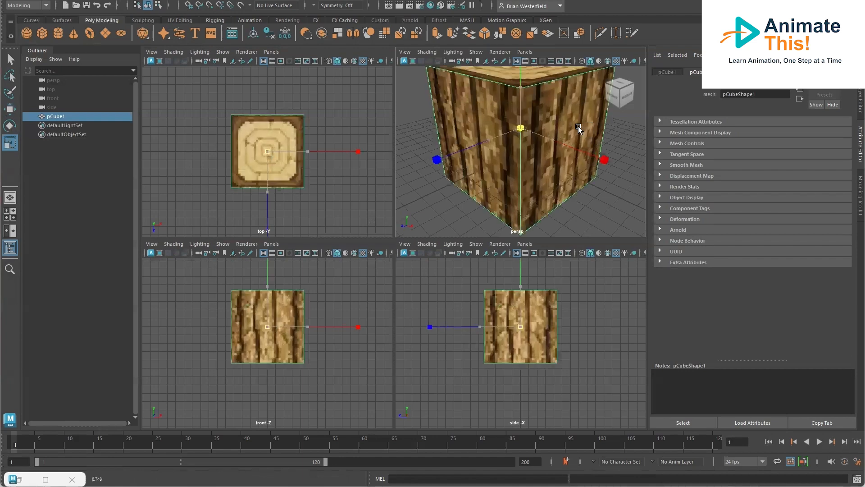
pyautogui.hotkey('ctrl', 'z')
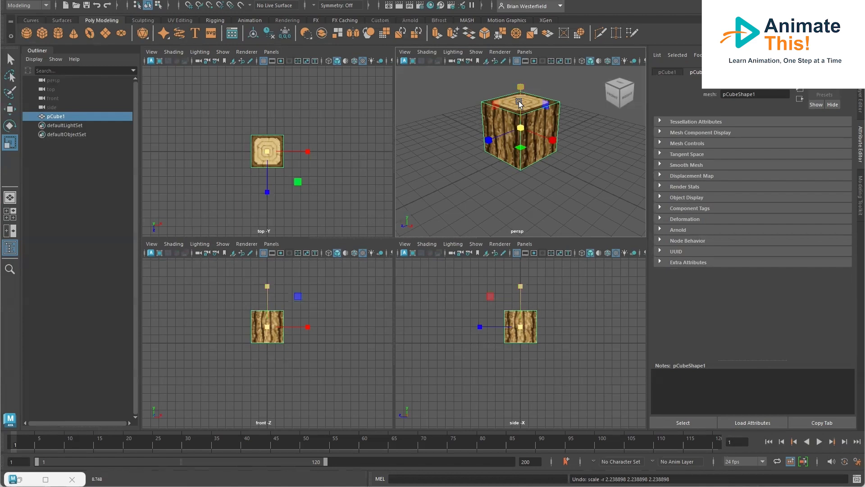
# Rename the cube as Tree_Trunk in the Outliner
pyautogui.doubleClick(55, 117)
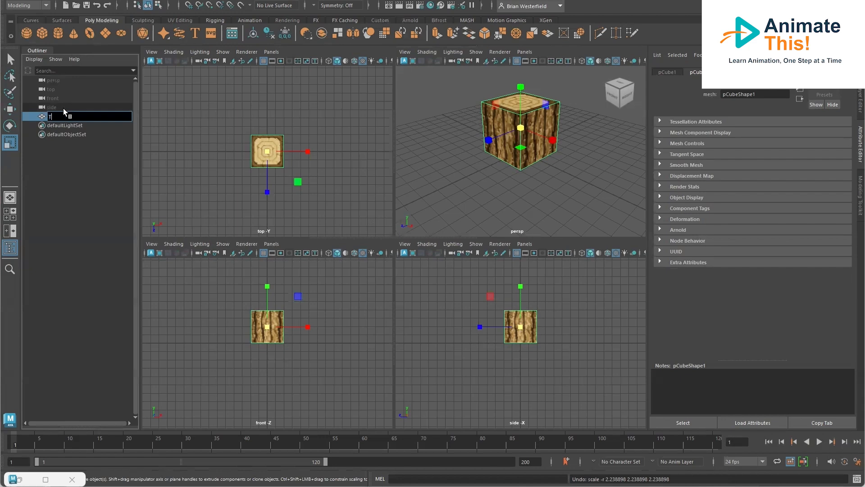
pyautogui.write('Tree_Trunk')
pyautogui.press('Return')
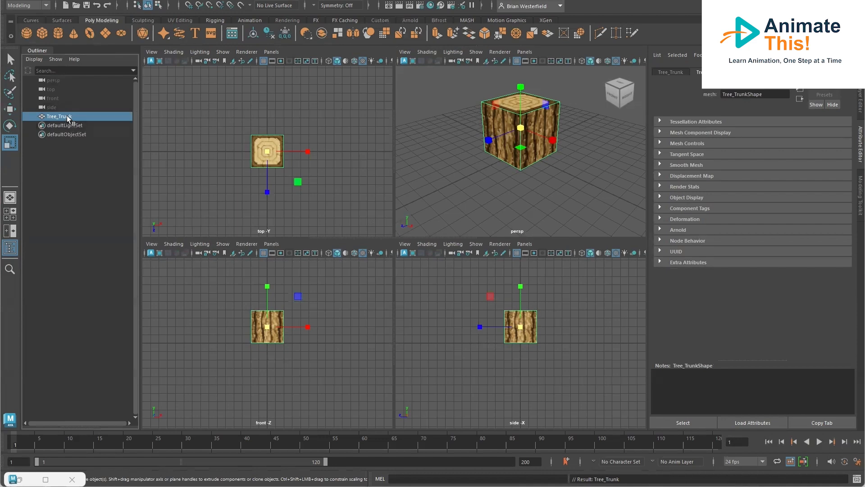
pyautogui.click(145, 1)
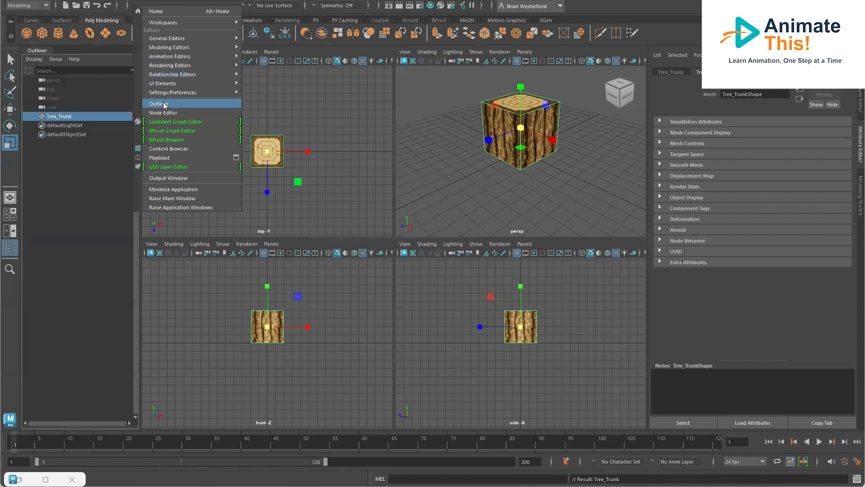
pyautogui.click(225, 0)
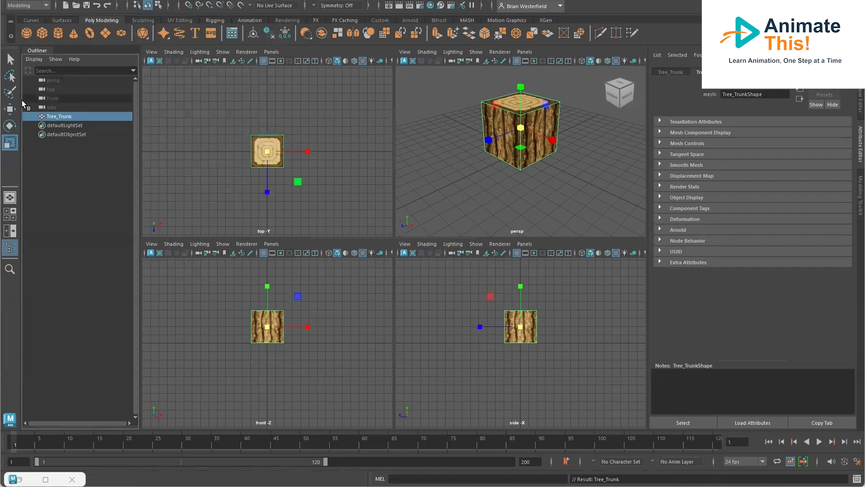
# Duplicate Tree_Trunk and raise the copy, fine-tuning its height in the side view so it sits flush on the original block
pyautogui.click(9, 61)
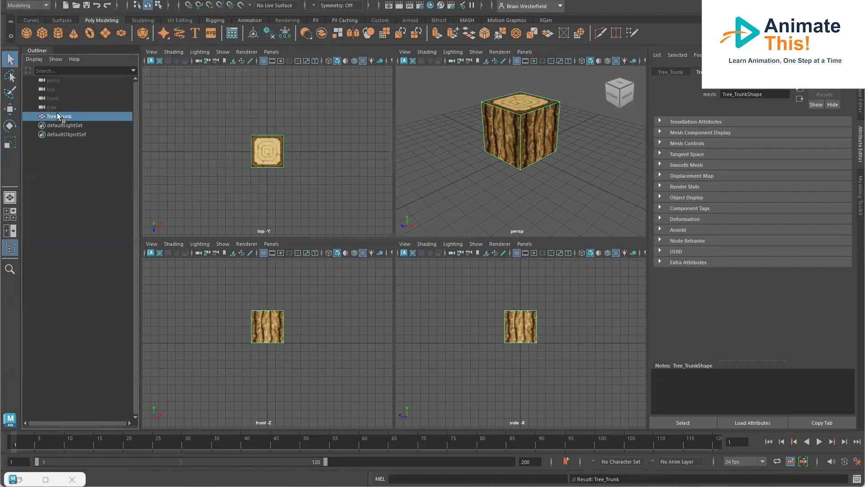
pyautogui.hotkey('ctrl', 'd')
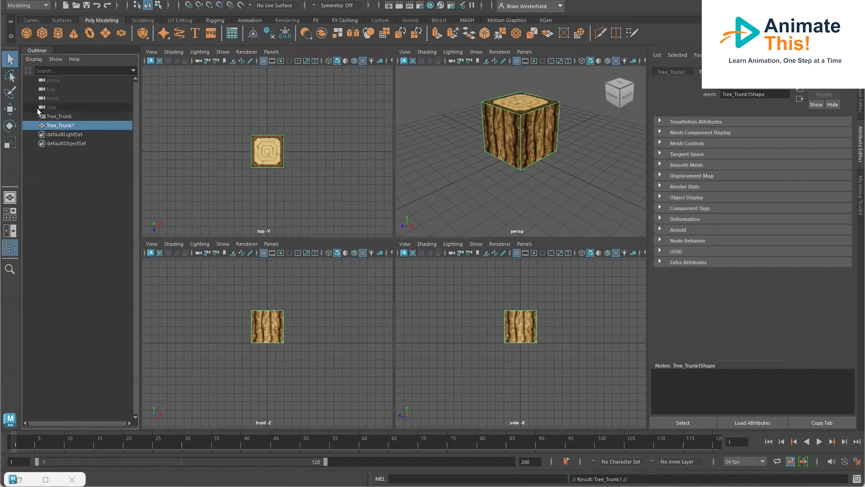
pyautogui.click(8, 111)
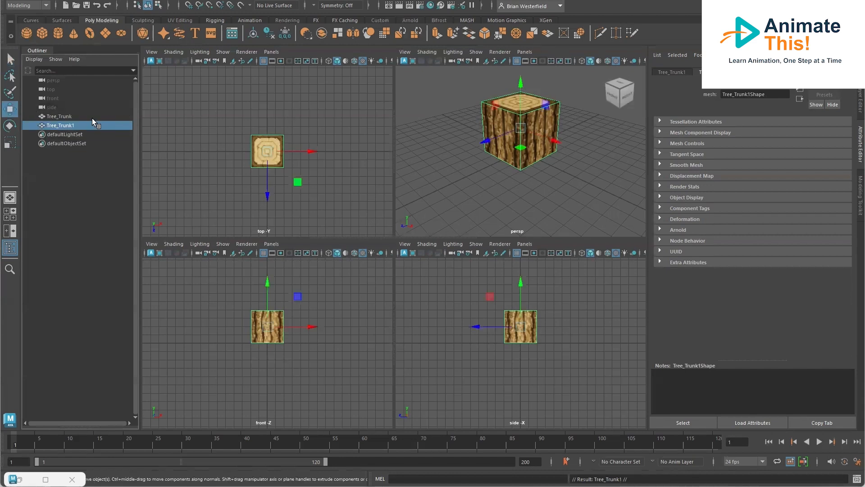
pyautogui.moveTo(521, 82); pyautogui.dragTo(523, 9)
pyautogui.scroll(3, 532, 328)
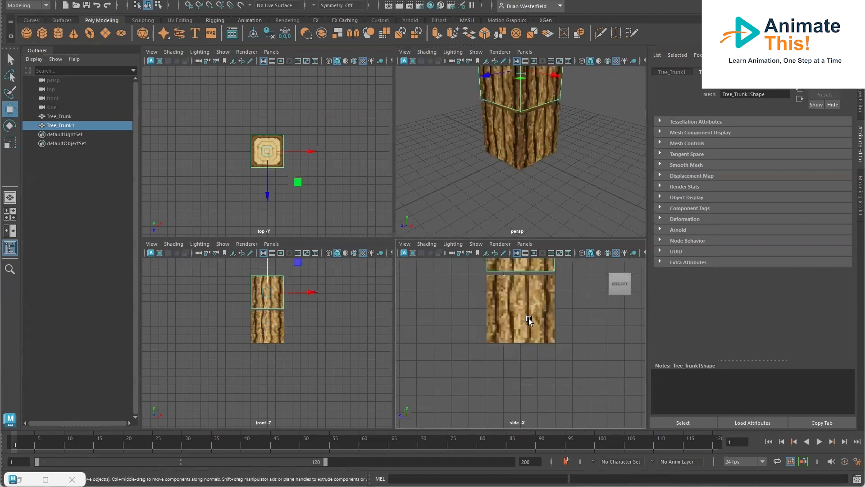
pyautogui.keyDown('alt'); pyautogui.moveTo(534, 303); pyautogui.dragTo(507, 394, button='middle'); pyautogui.keyUp('alt')
pyautogui.moveTo(494, 281); pyautogui.dragTo(492, 286)
pyautogui.keyDown('alt'); pyautogui.moveTo(491, 312); pyautogui.dragTo(491, 328, button='middle'); pyautogui.keyUp('alt')
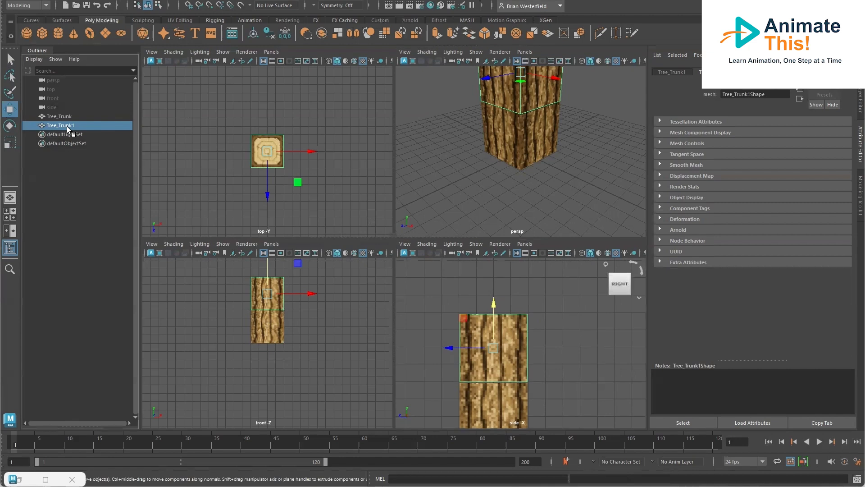
# Duplicate the upper trunk block and move the copy up one block height to stack a third block on top
pyautogui.hotkey('ctrl', 'd')
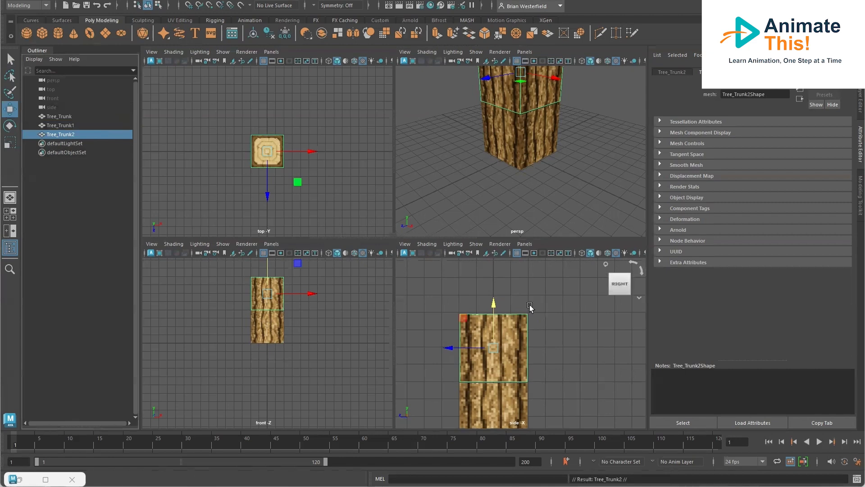
pyautogui.moveTo(494, 303); pyautogui.dragTo(500, 239)
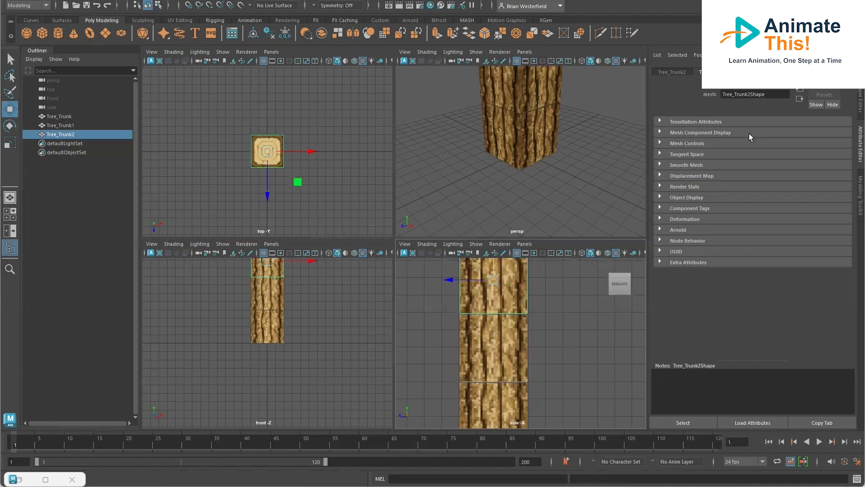
# Nudge the top trunk block down slightly and break the texture connection on lambert2's Transparency attribute
pyautogui.click(766, 72)
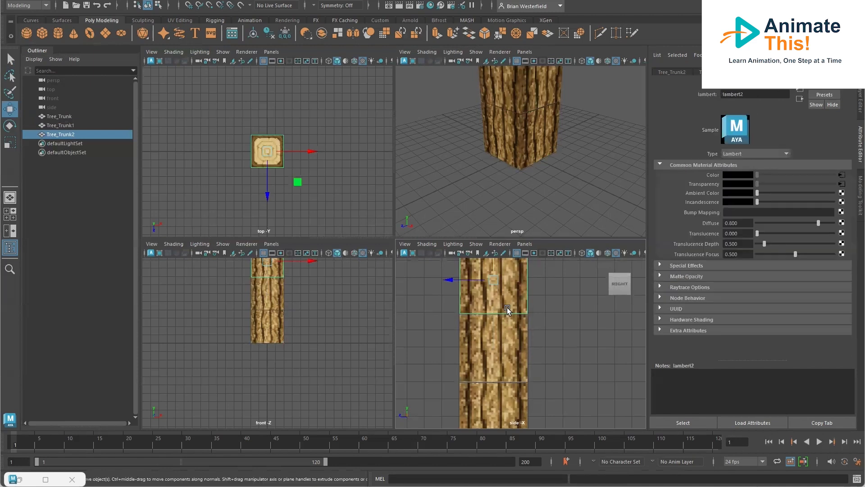
pyautogui.moveTo(495, 261); pyautogui.dragTo(500, 262)
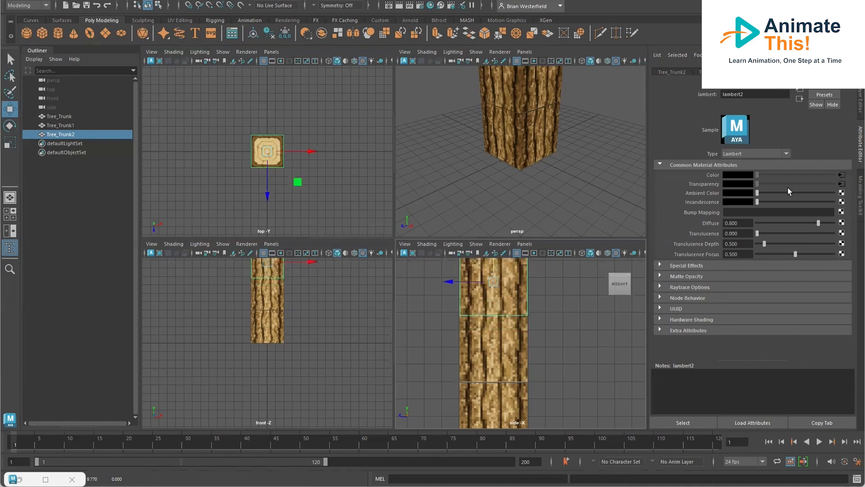
pyautogui.rightClick(706, 185)
pyautogui.click(729, 209)
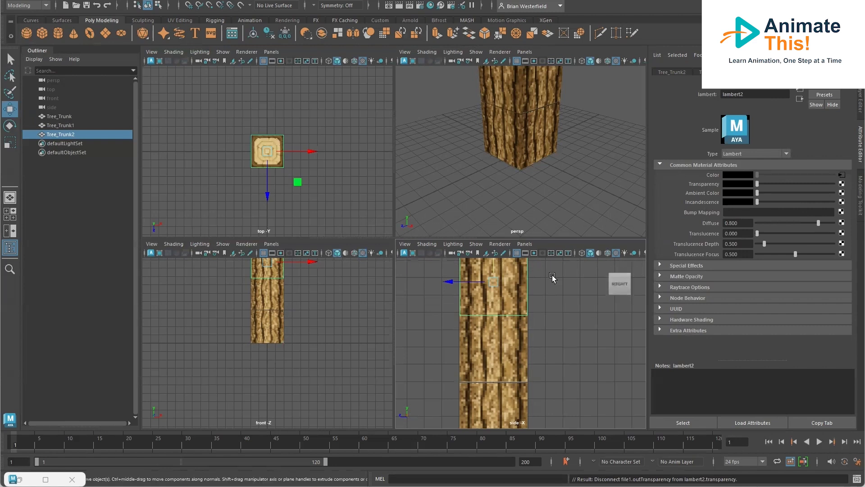
# Lower the top trunk block slightly in the side view and nudge the upper two blocks together to tighten the seams
pyautogui.click(508, 370)
pyautogui.click(510, 403)
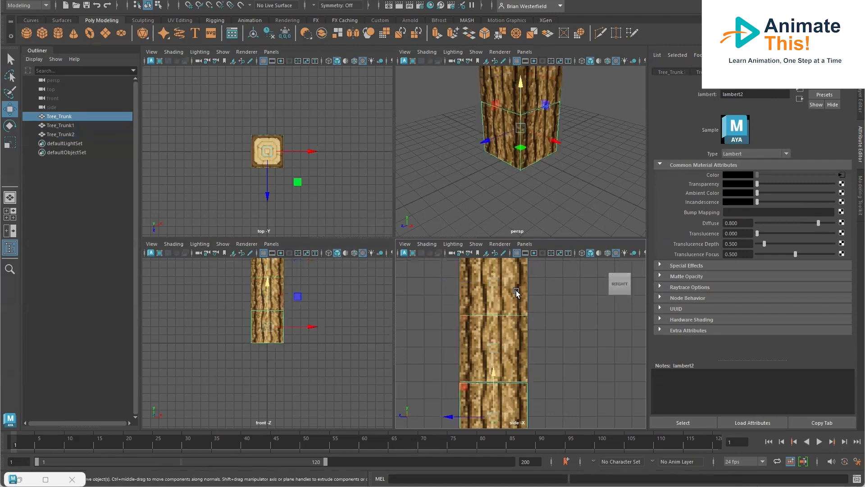
pyautogui.click(515, 293)
pyautogui.moveTo(495, 264); pyautogui.dragTo(494, 266)
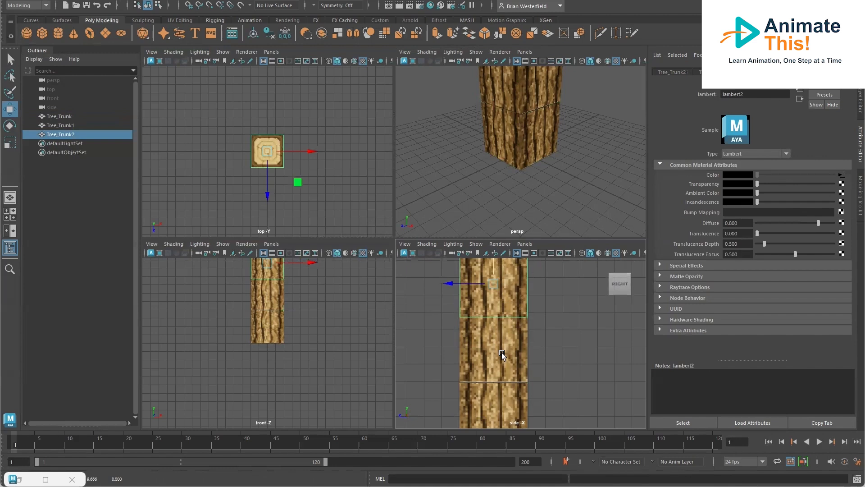
pyautogui.keyDown('shift'); pyautogui.click(496, 354); pyautogui.keyUp('shift')
pyautogui.moveTo(493, 303); pyautogui.dragTo(493, 302)
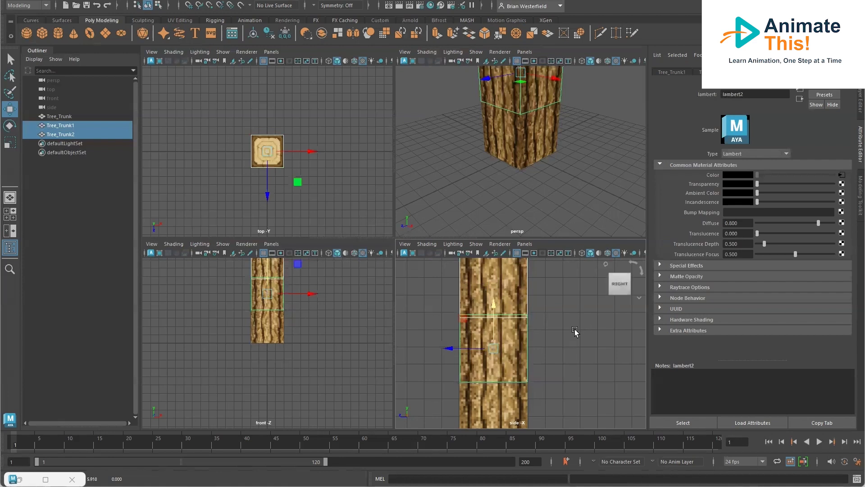
pyautogui.click(580, 333)
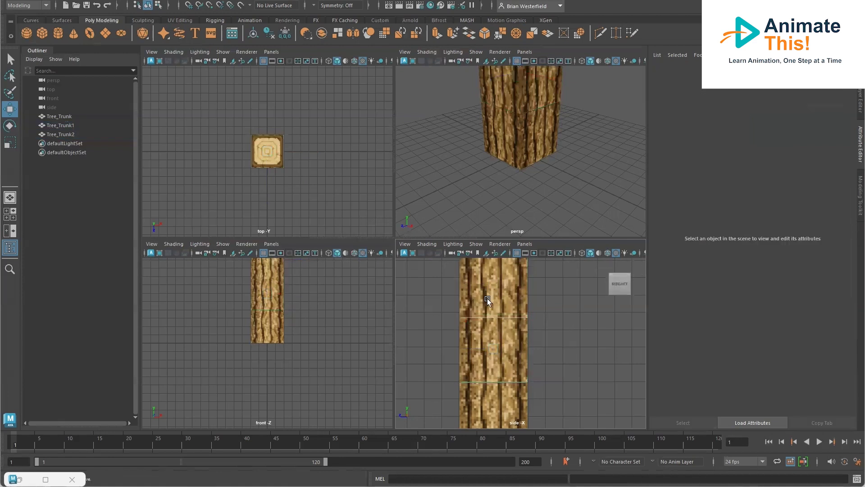
# Lower the top and middle trunk blocks slightly and raise the bottom block a little so the bark seams overlap
pyautogui.click(498, 300)
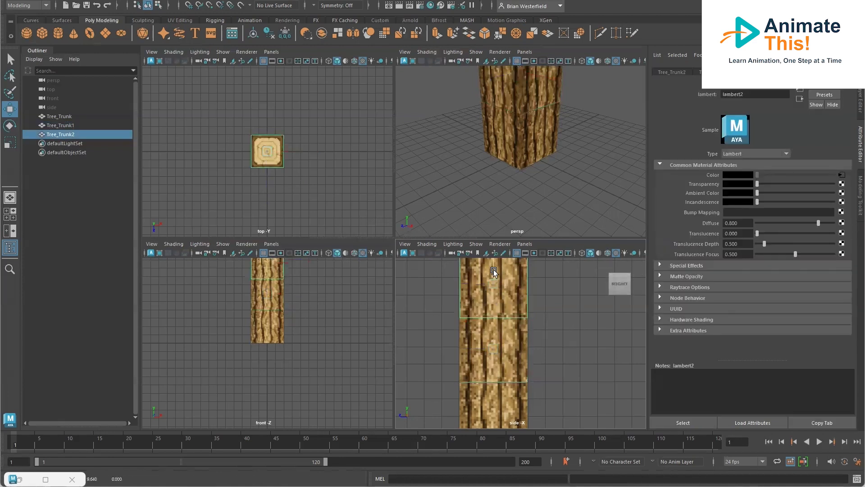
pyautogui.click(490, 354)
pyautogui.moveTo(493, 312); pyautogui.dragTo(493, 314)
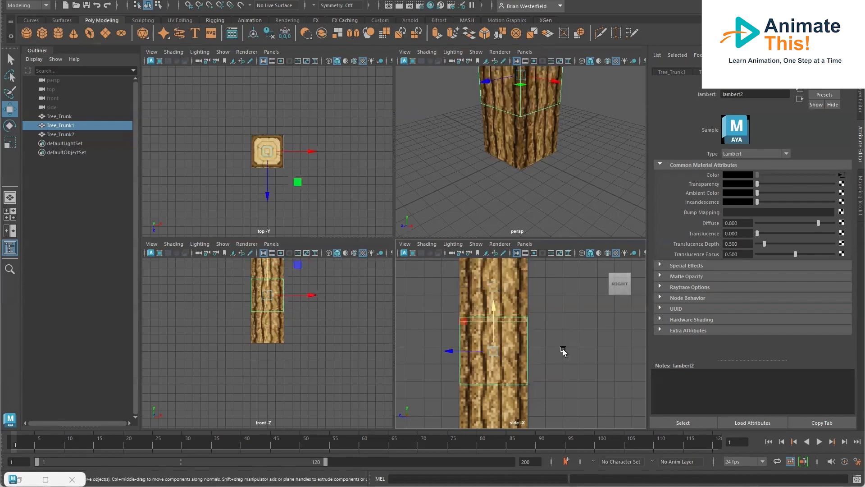
pyautogui.click(563, 352)
pyautogui.click(499, 396)
pyautogui.moveTo(494, 380); pyautogui.dragTo(495, 378)
pyautogui.click(531, 381)
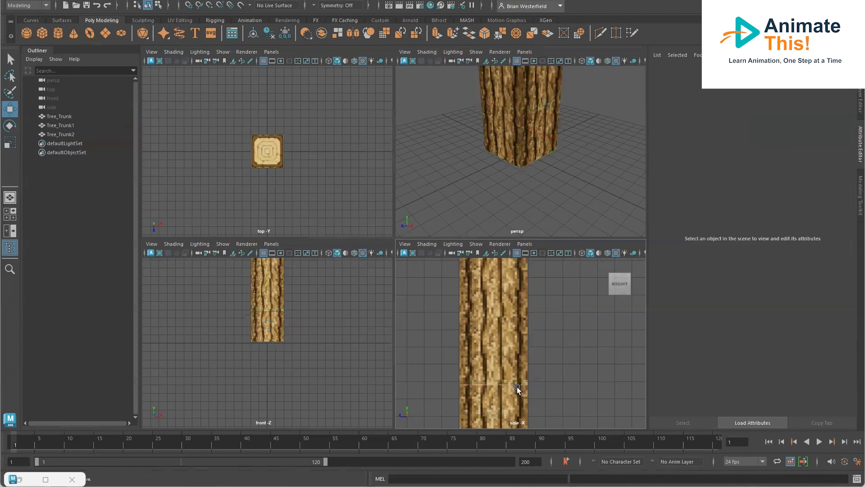
pyautogui.click(493, 341)
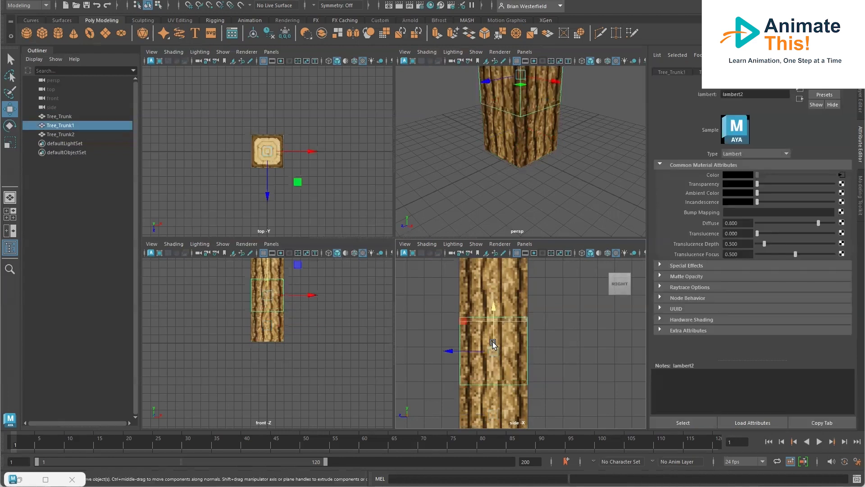
pyautogui.click(559, 353)
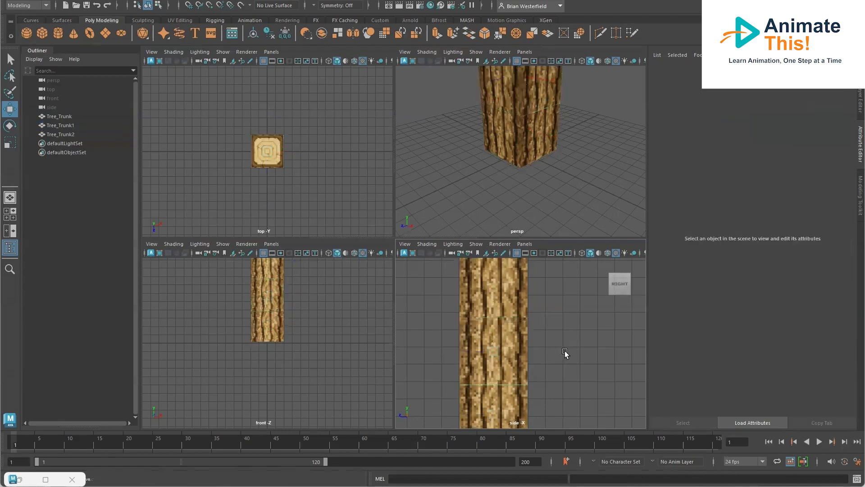
# Rename the trunk's lambert2 material as Tree_Bark
pyautogui.click(498, 306)
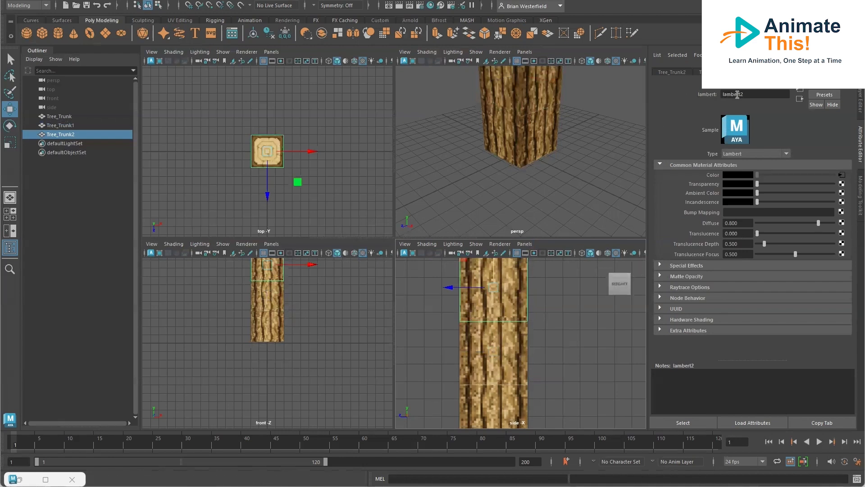
pyautogui.doubleClick(753, 93)
pyautogui.write('Tree_Bark')
pyautogui.press('Return')
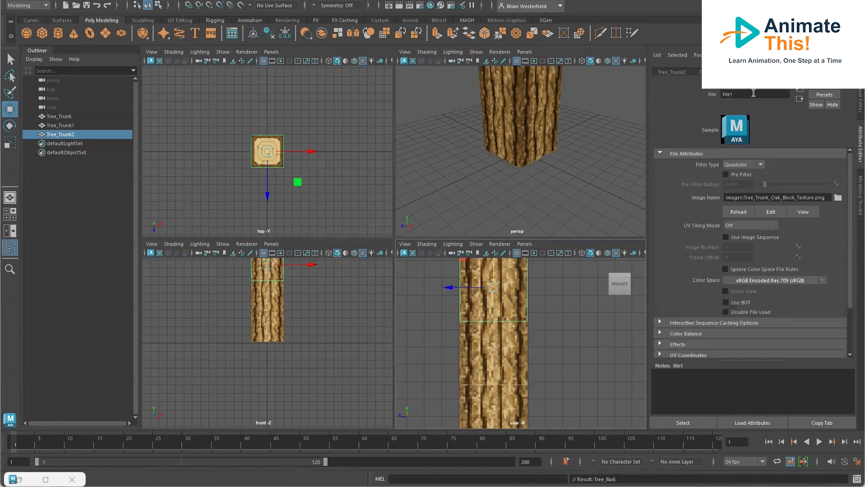
pyautogui.click(564, 124)
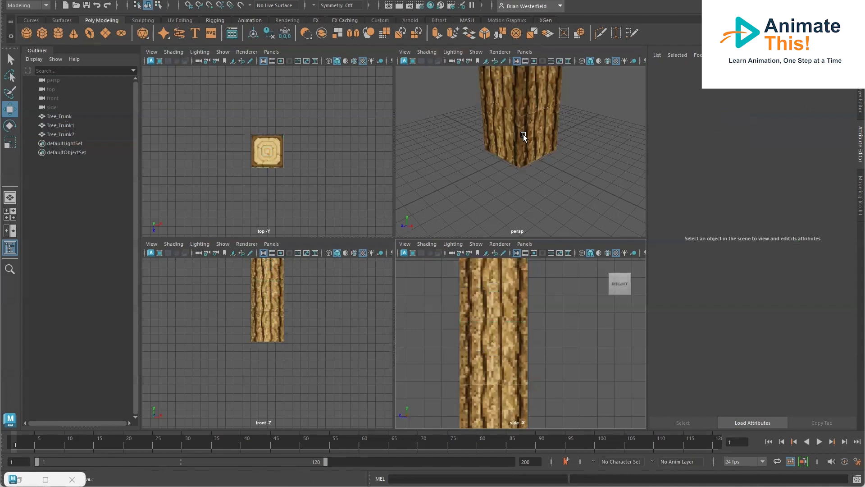
# Duplicate the bottom trunk block and move the copy down one block height, directly beneath the trunk
pyautogui.scroll(-5, 533, 136)
pyautogui.scroll(4, 532, 134)
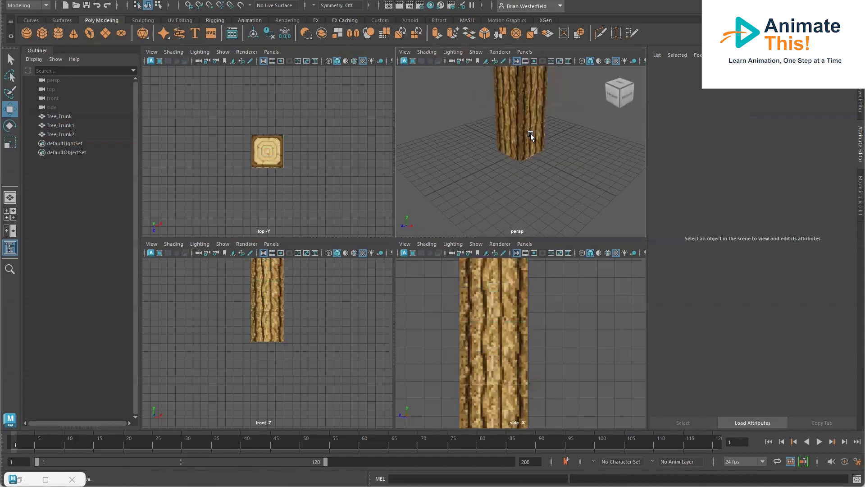
pyautogui.keyDown('alt'); pyautogui.moveTo(528, 134); pyautogui.dragTo(503, 184, button='middle'); pyautogui.keyUp('alt')
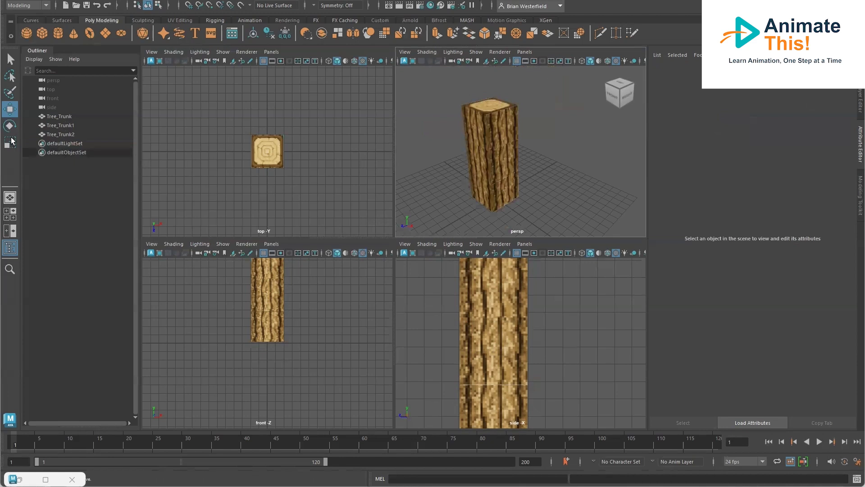
pyautogui.click(499, 201)
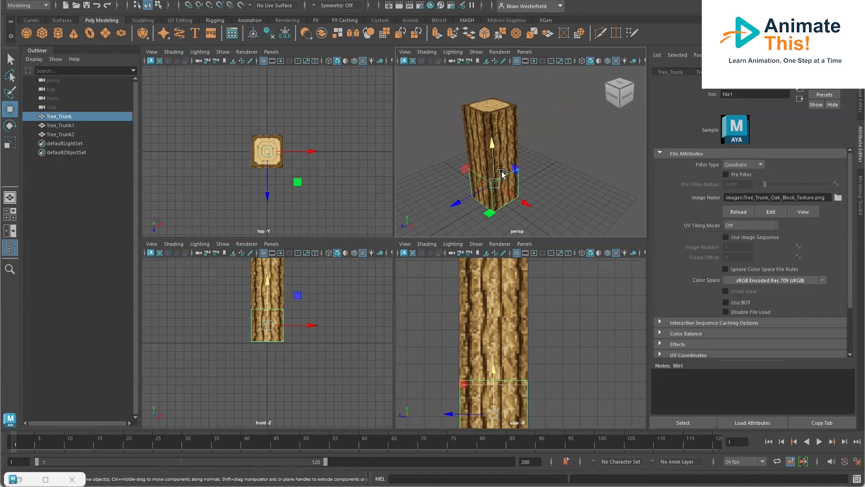
pyautogui.hotkey('ctrl', 'd')
pyautogui.keyDown('alt'); pyautogui.moveTo(523, 328); pyautogui.dragTo(521, 303, button='middle'); pyautogui.keyUp('alt')
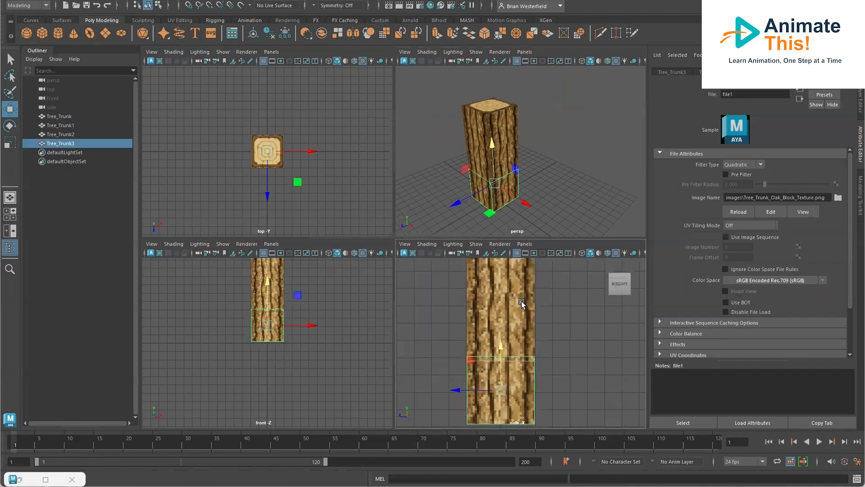
pyautogui.moveTo(498, 309); pyautogui.dragTo(507, 375)
# Rename the duplicated block beneath the trunk as Ground_Block in the Outliner
pyautogui.click(63, 144)
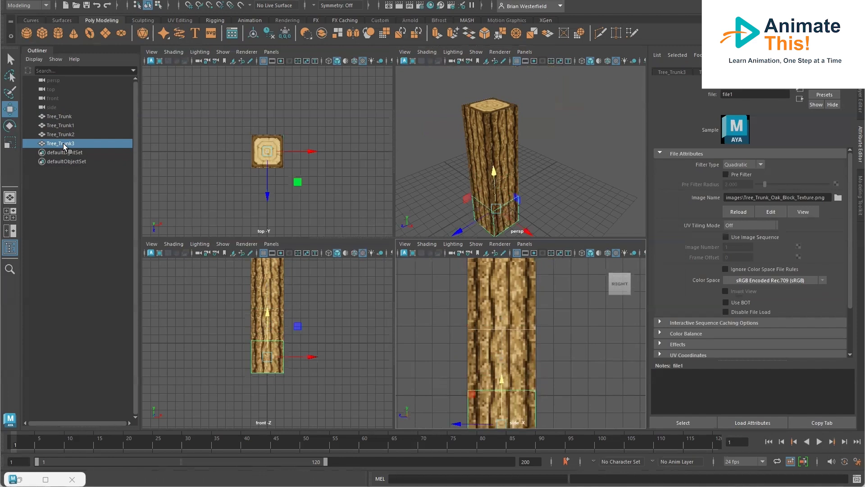
pyautogui.doubleClick(64, 144)
pyautogui.write('Gr')
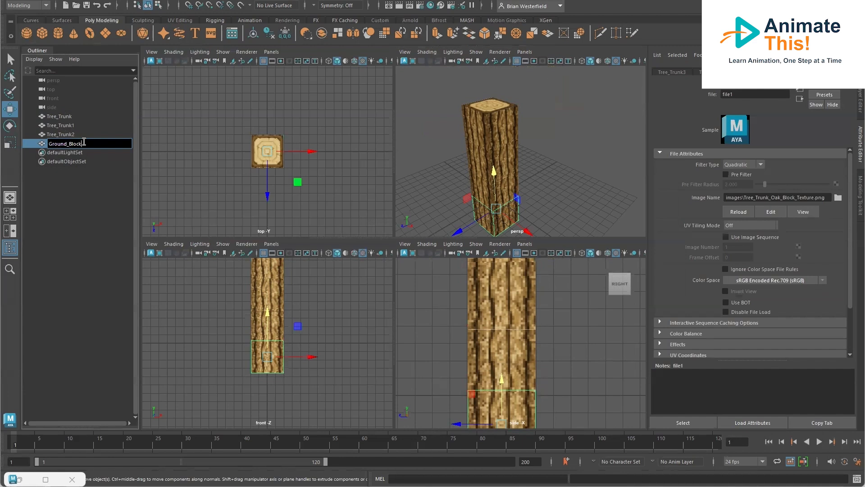
pyautogui.write('ound_Block')
pyautogui.press('Return')
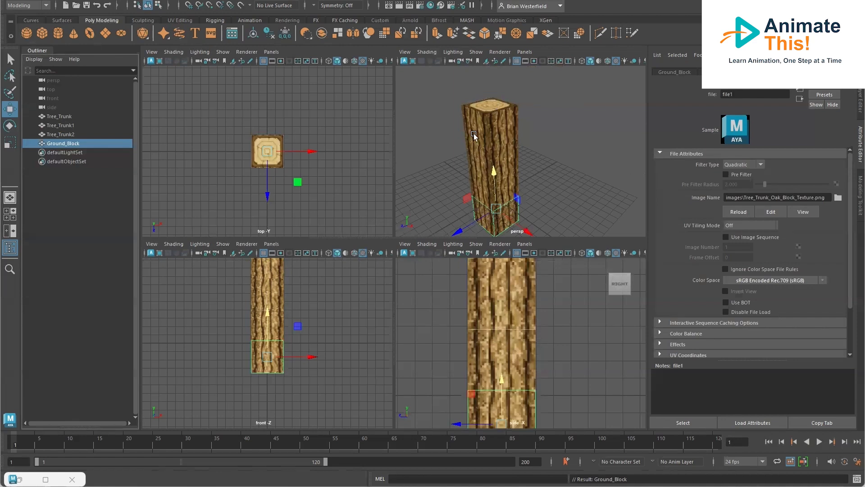
# Assign a new Lambert material to Ground_Block
pyautogui.rightClick(499, 223)
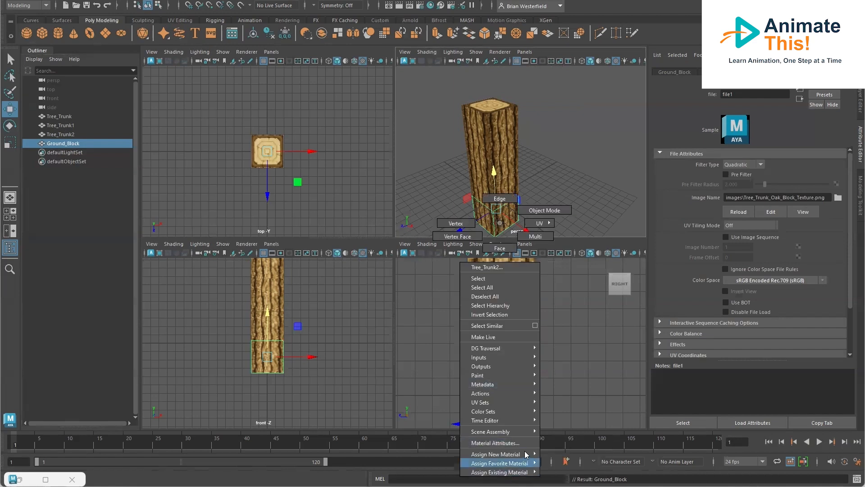
pyautogui.moveTo(527, 454)
pyautogui.click(558, 479)
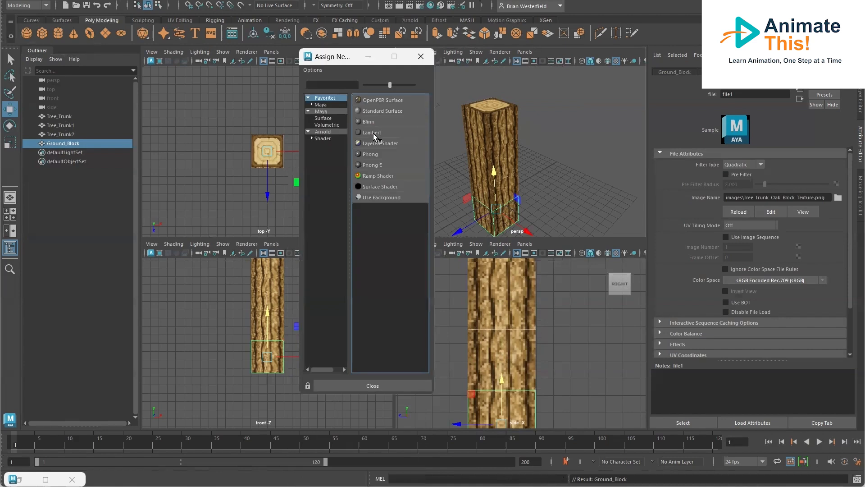
pyautogui.click(373, 134)
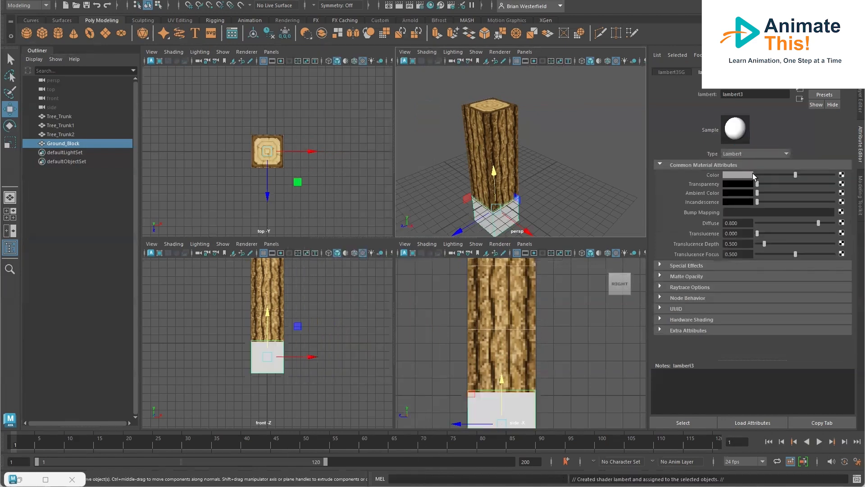
# Connect a File texture to the new Lambert's Color and load Grass_Top_Block_Texture.png from the project's images folder
pyautogui.click(841, 174)
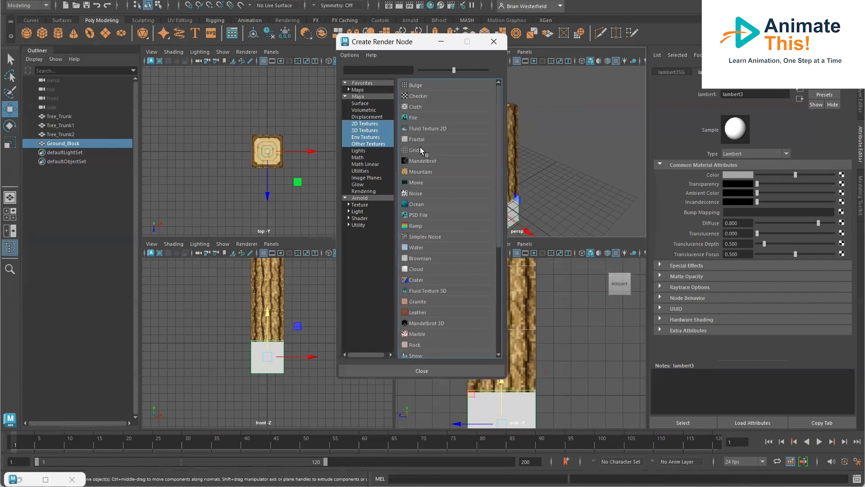
pyautogui.click(414, 117)
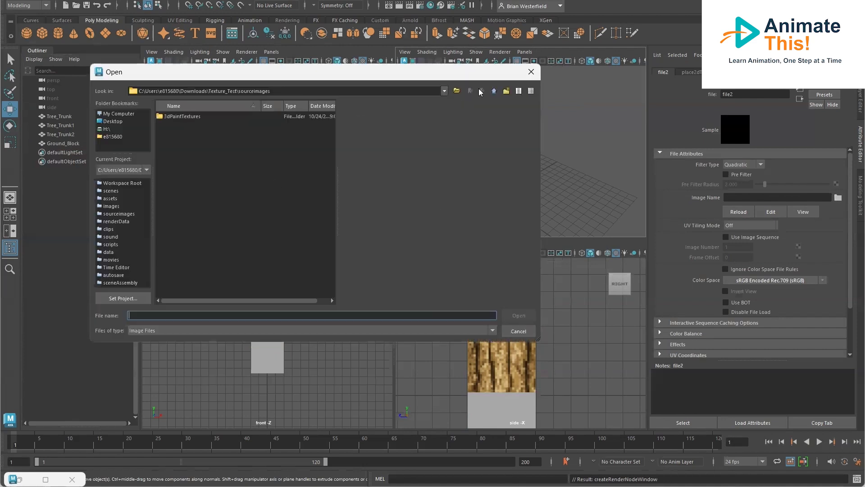
pyautogui.click(495, 91)
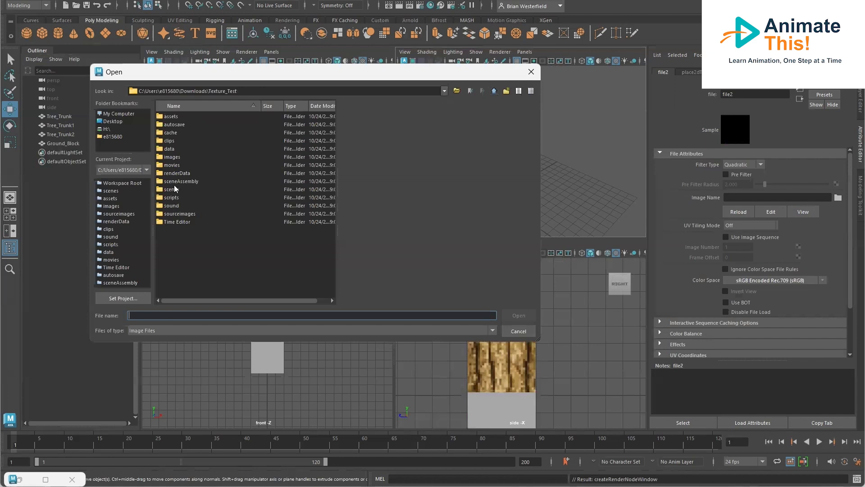
pyautogui.doubleClick(176, 157)
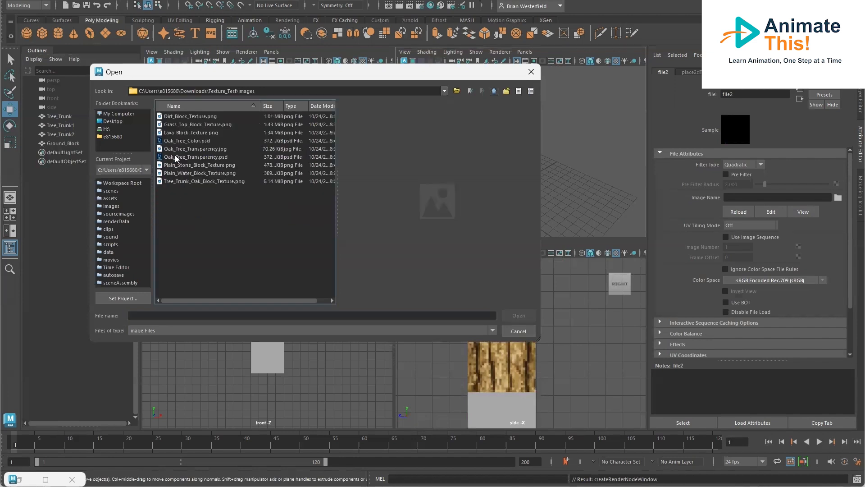
pyautogui.doubleClick(177, 125)
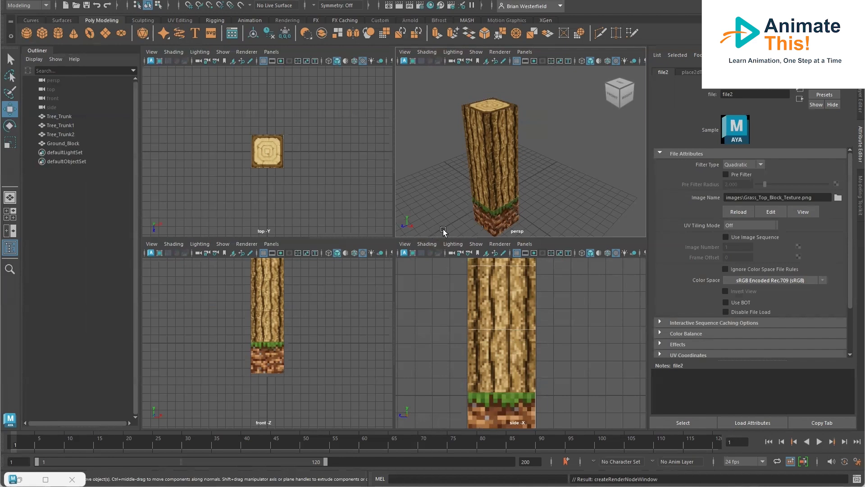
# Duplicate Ground_Block twice and place the blocks edge to edge along X, forming a row of three under the trunk
pyautogui.click(263, 362)
pyautogui.click(264, 362)
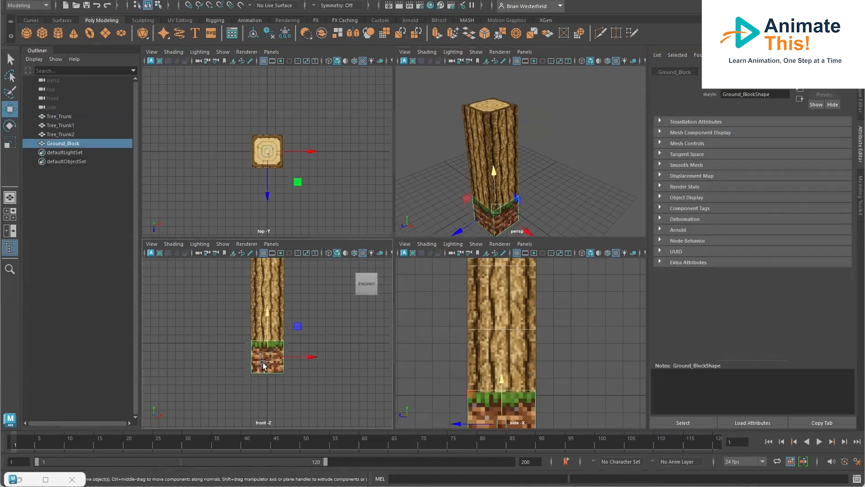
pyautogui.hotkey('ctrl', 'd')
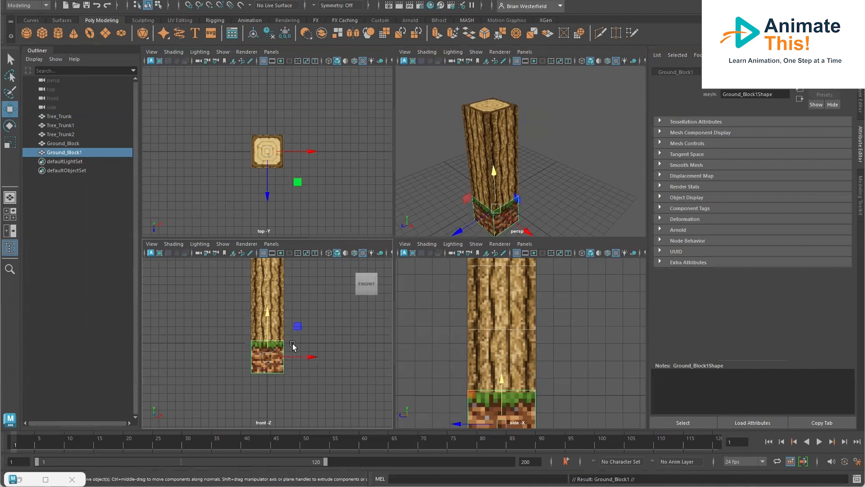
pyautogui.moveTo(284, 356); pyautogui.dragTo(346, 350)
pyautogui.hotkey('ctrl', 'd')
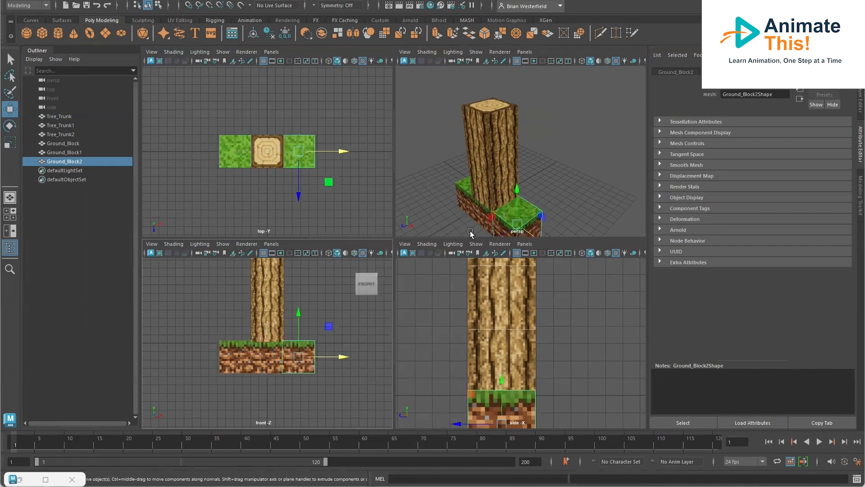
# Duplicate the row of three ground blocks and move the copies along Z to sit flush against the front of the original row
pyautogui.click(471, 212)
pyautogui.click(66, 143)
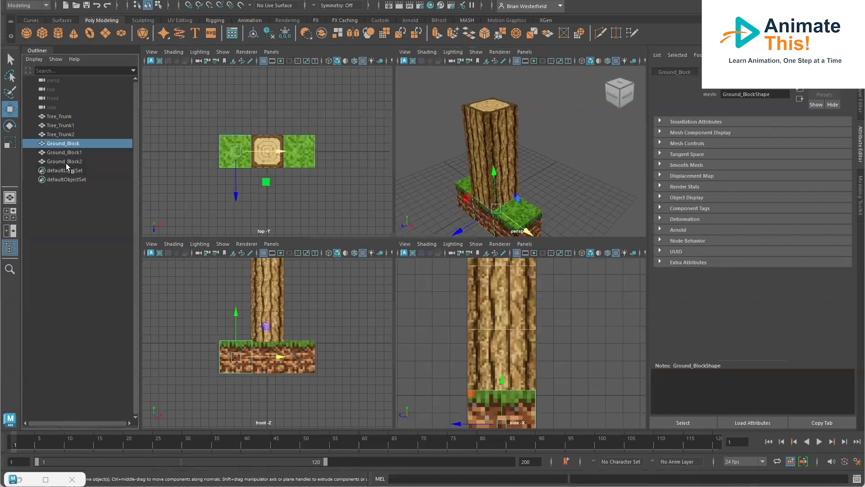
pyautogui.keyDown('shift'); pyautogui.click(69, 162); pyautogui.keyUp('shift')
pyautogui.hotkey('ctrl', 'd')
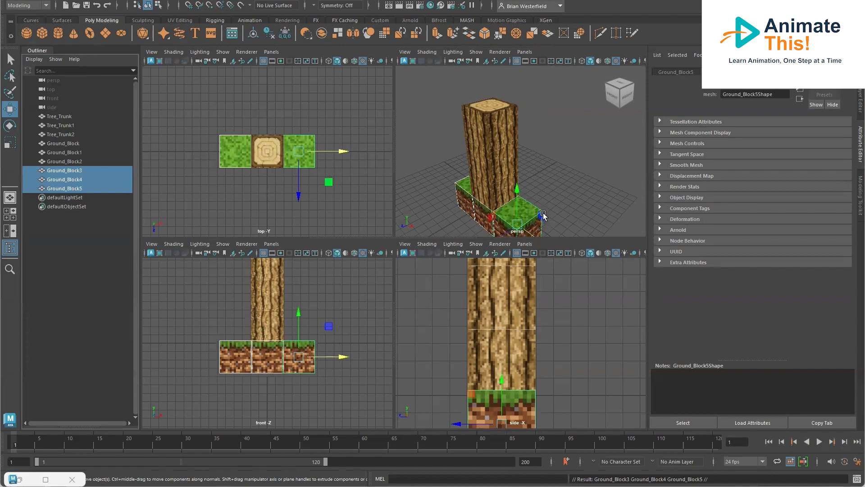
pyautogui.scroll(-4, 539, 215)
pyautogui.moveTo(483, 217); pyautogui.dragTo(469, 228)
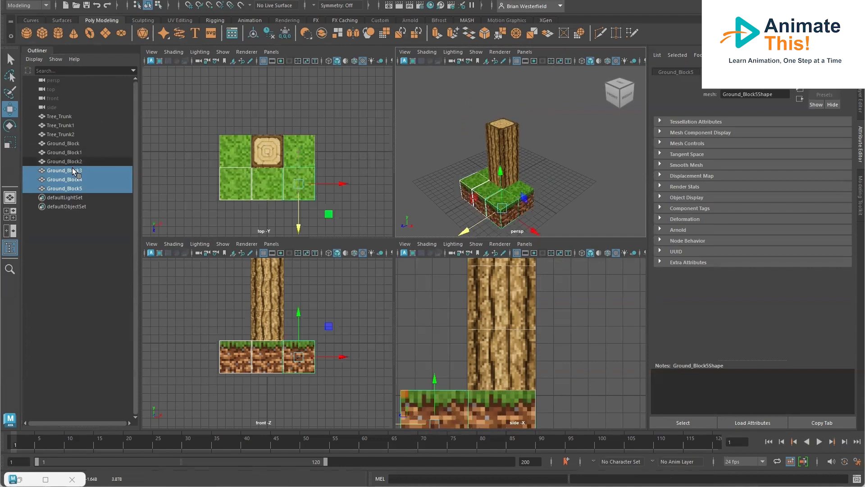
# Duplicate the front row of ground blocks and move the copies behind the trunk, completing a three-by-three ground grid
pyautogui.hotkey('ctrl', 'd')
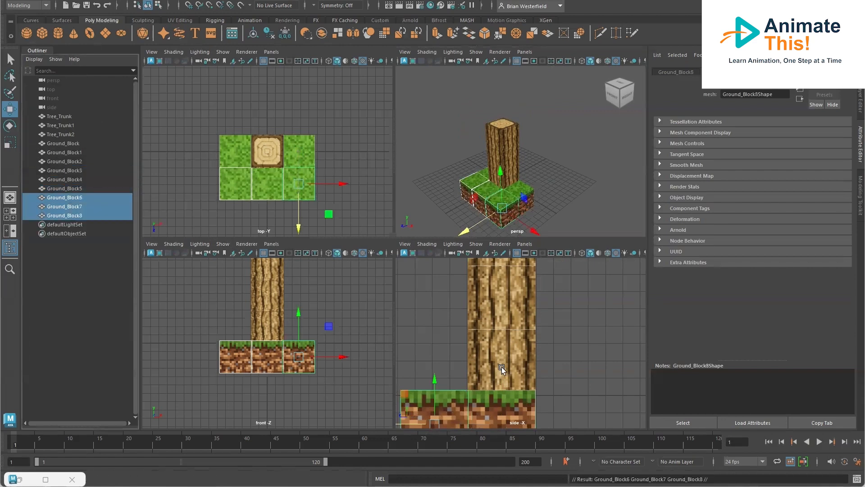
pyautogui.moveTo(471, 230); pyautogui.dragTo(510, 210)
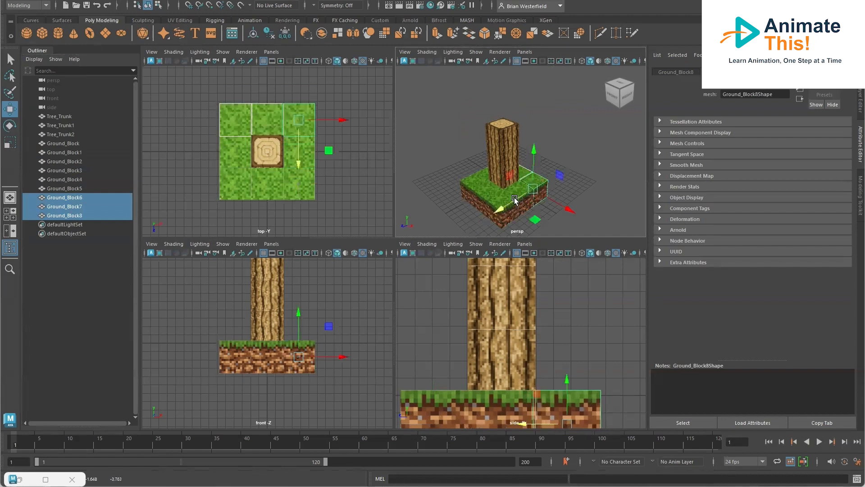
pyautogui.click(587, 175)
# Inspect the trunk and ground grid in the perspective view and compare them with the reference image world.jpg
pyautogui.scroll(6, 507, 205)
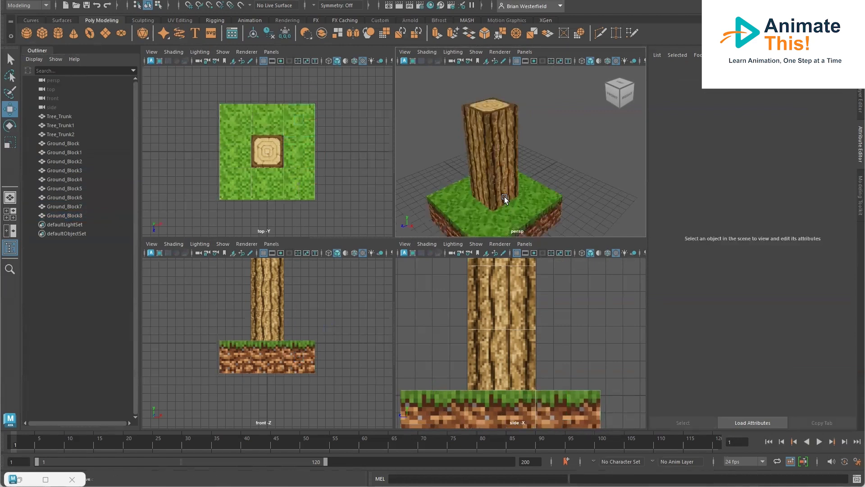
pyautogui.moveTo(494, 179)
pyautogui.keyDown('alt'); pyautogui.mouseDown()
pyautogui.moveTo(518, 170)
pyautogui.moveTo(532, 180)
pyautogui.moveTo(491, 188)
pyautogui.moveTo(536, 171)
pyautogui.moveTo(495, 161)
pyautogui.moveTo(506, 168)
pyautogui.mouseUp(); pyautogui.keyUp('alt')
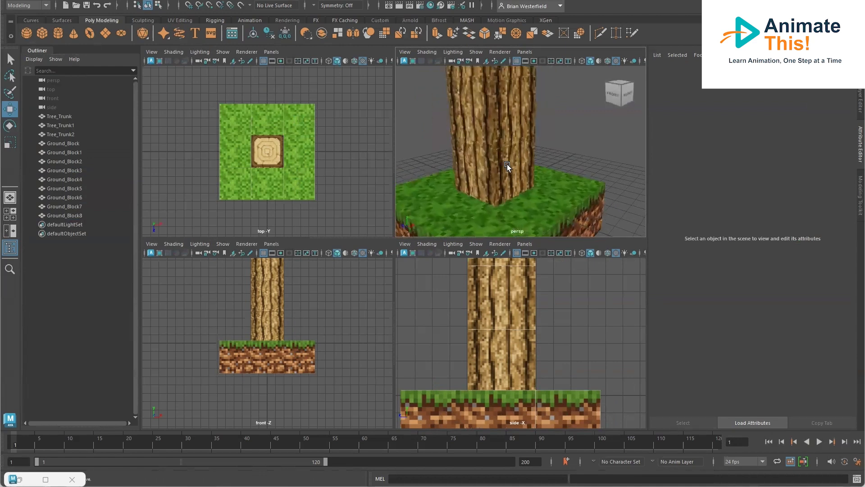
pyautogui.scroll(-4, 497, 158)
pyautogui.scroll(4, 496, 156)
pyautogui.click(451, 486)
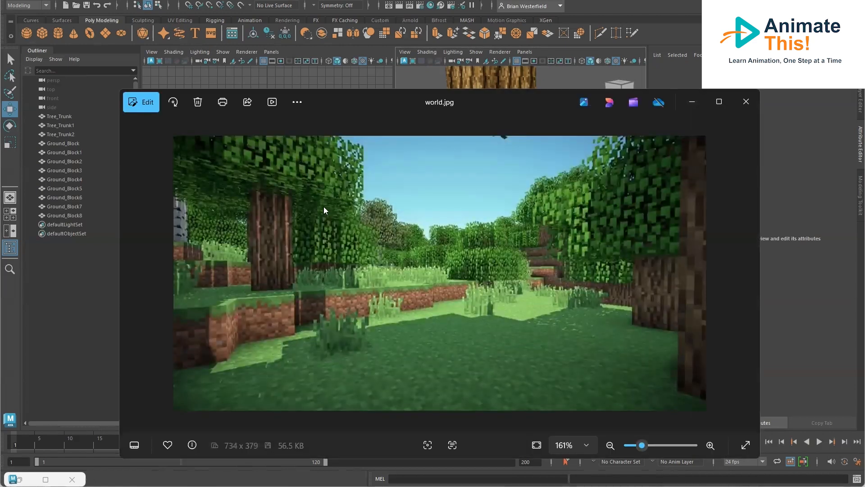
pyautogui.click(692, 107)
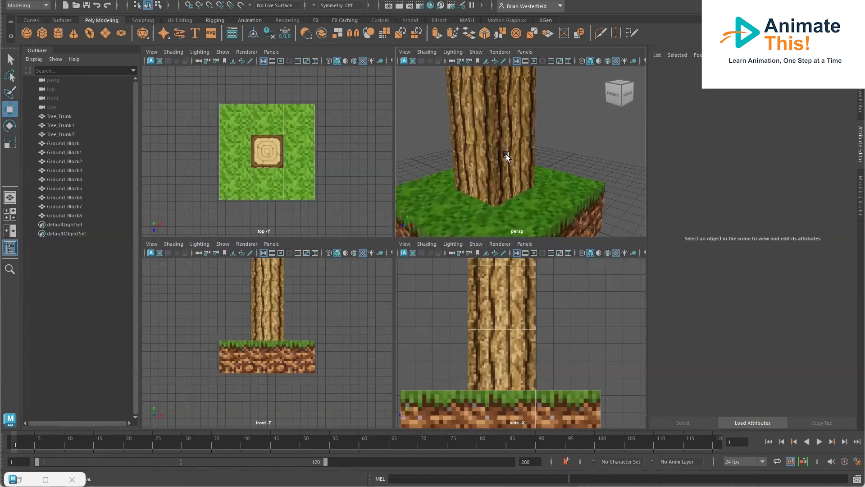
pyautogui.keyDown('alt'); pyautogui.moveTo(498, 127); pyautogui.dragTo(513, 197); pyautogui.keyUp('alt')
pyautogui.press('f')
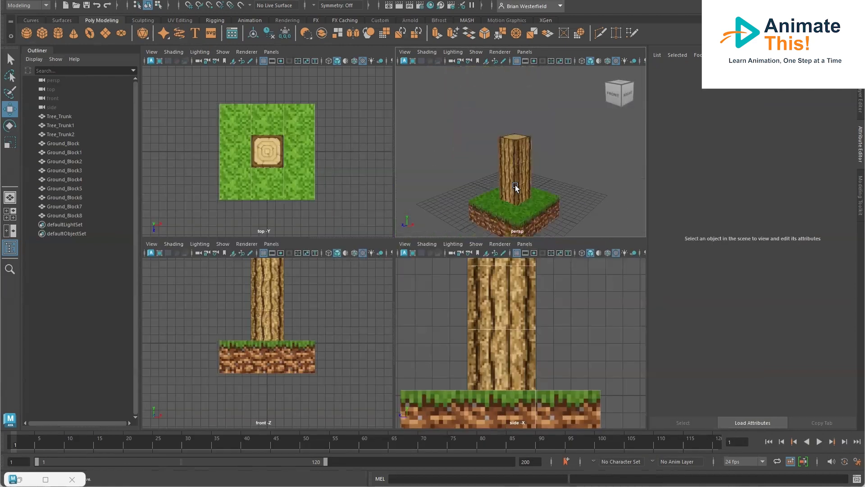
# Create a polygon plane, scale it uniformly to slightly overhang the ground grid, and raise it to the top of the trunk
pyautogui.click(108, 31)
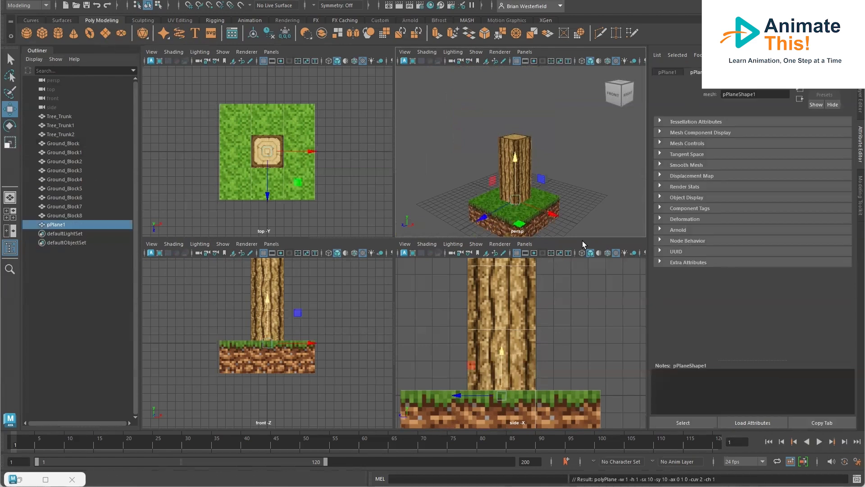
pyautogui.click(9, 142)
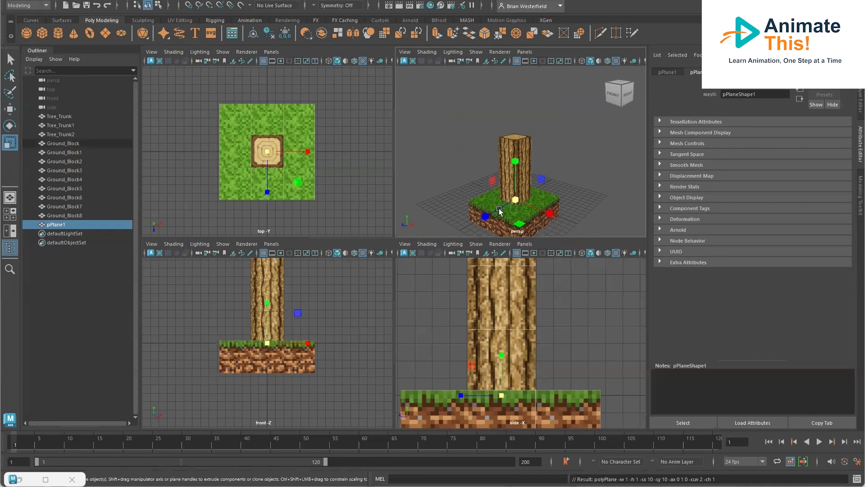
pyautogui.moveTo(516, 199); pyautogui.dragTo(566, 205)
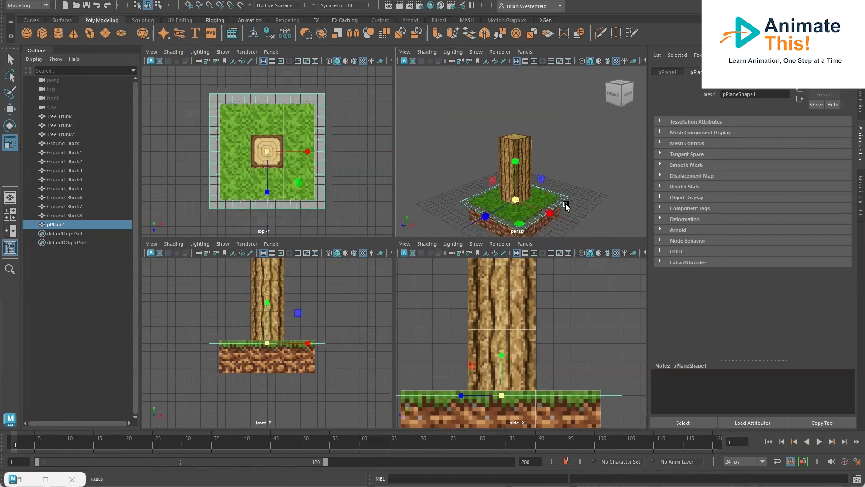
pyautogui.click(9, 109)
pyautogui.moveTo(515, 151); pyautogui.dragTo(517, 99)
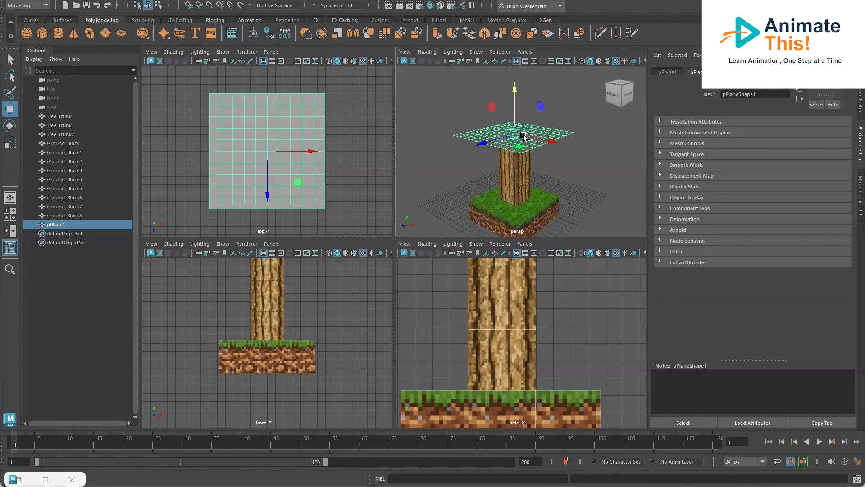
# Assign a new Lambert material to the plane above the trunk
pyautogui.keyDown('alt'); pyautogui.moveTo(523, 135); pyautogui.dragTo(522, 145); pyautogui.keyUp('alt')
pyautogui.scroll(4, 531, 143)
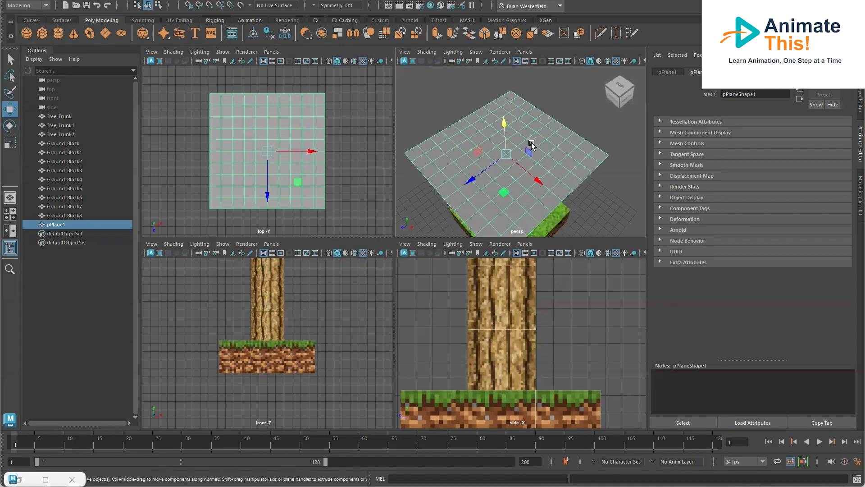
pyautogui.rightClick(538, 135)
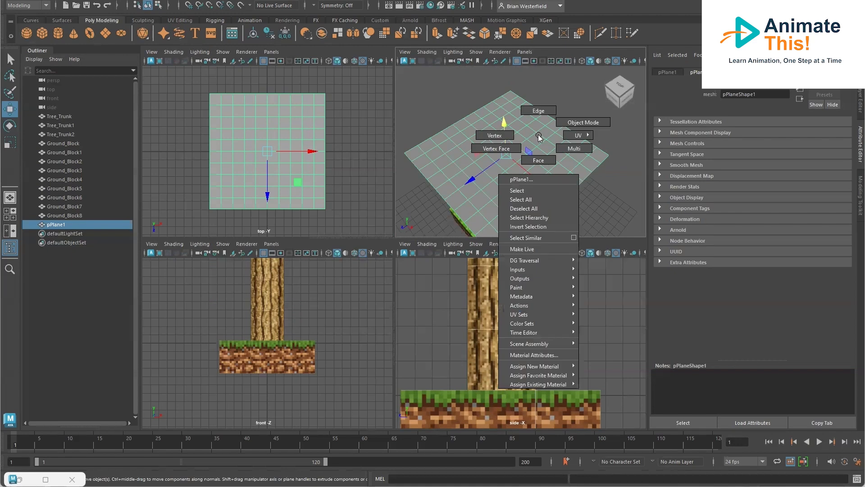
pyautogui.moveTo(563, 369)
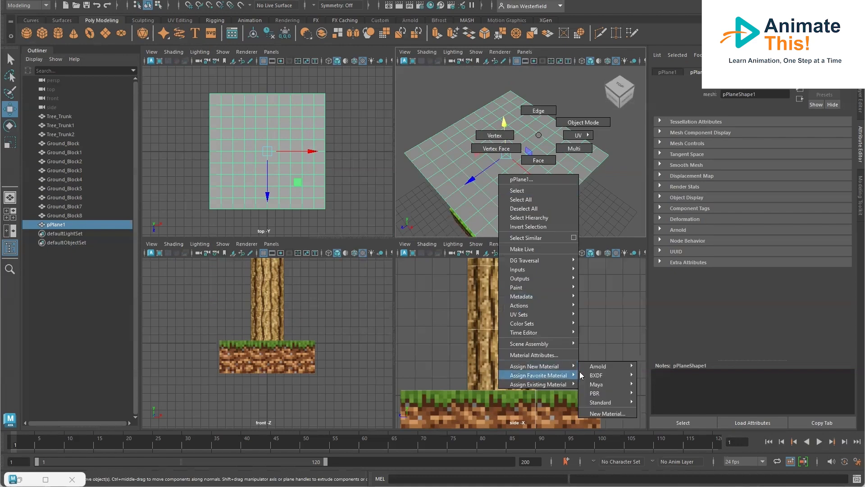
pyautogui.click(600, 413)
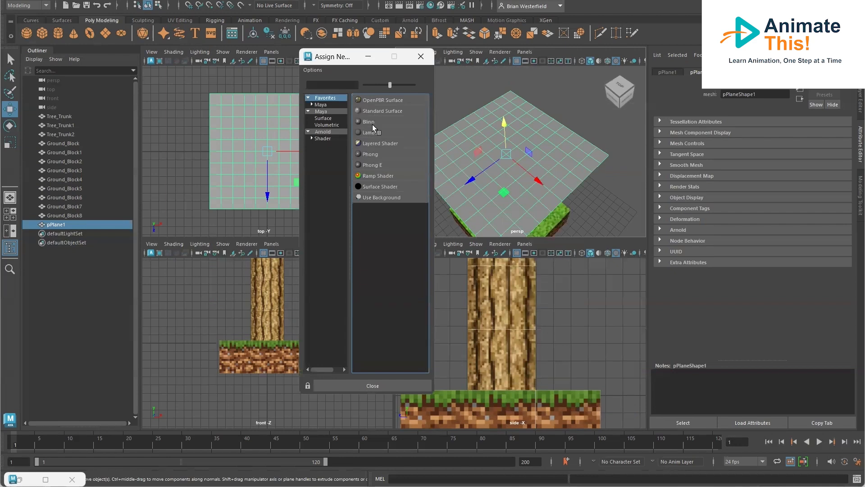
pyautogui.click(375, 131)
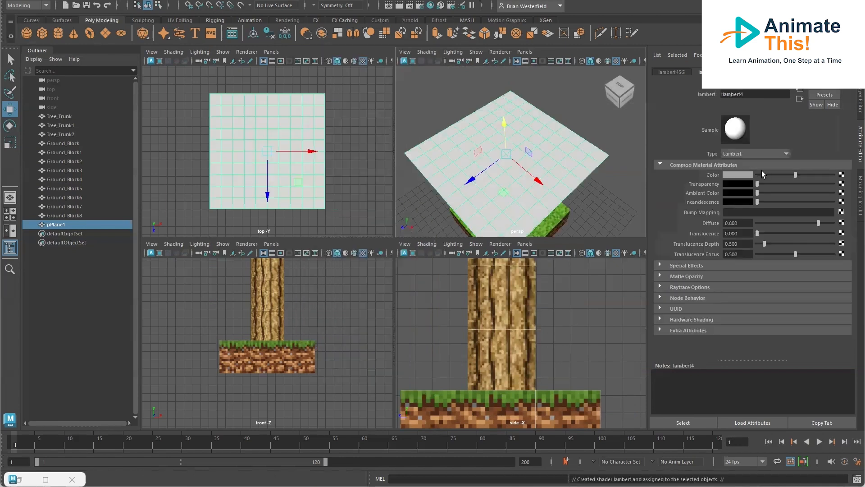
# Connect a File texture to the plane's Lambert Color and load Oak_Tree_Color.psd from the project's images folder
pyautogui.click(841, 174)
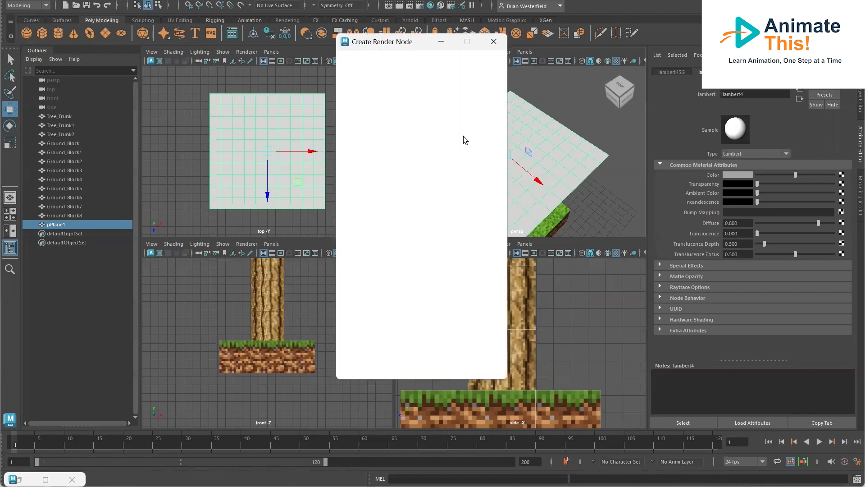
pyautogui.click(413, 118)
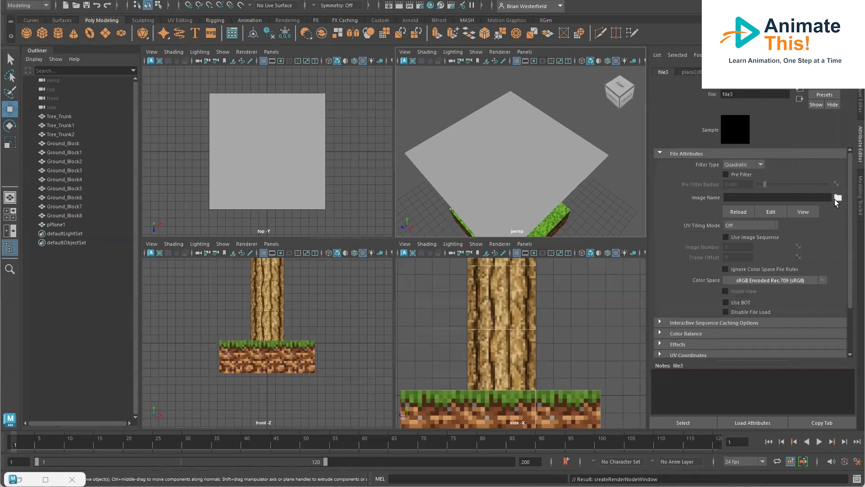
pyautogui.click(837, 198)
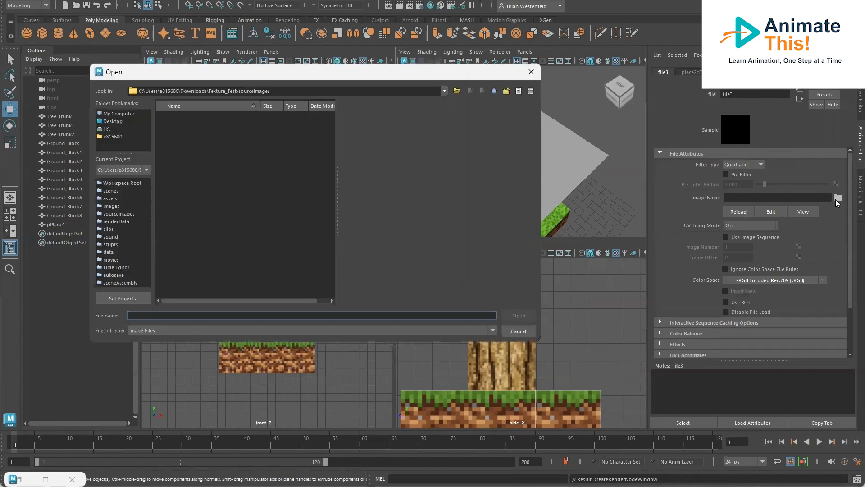
pyautogui.click(492, 90)
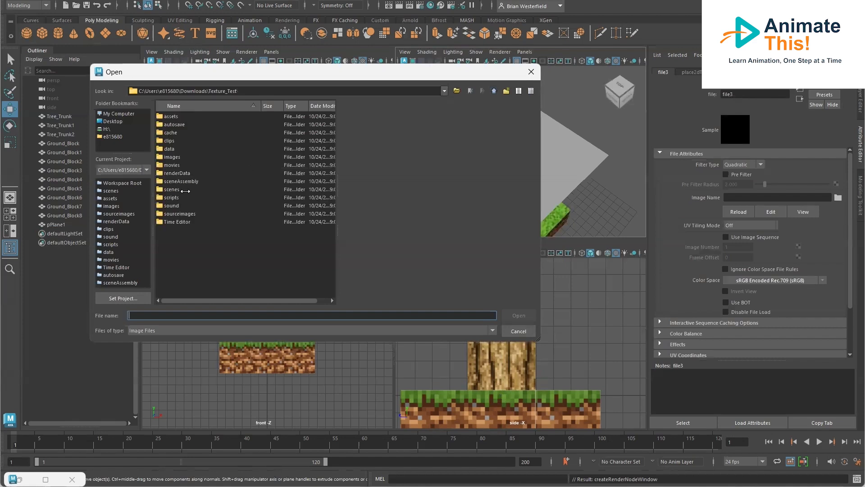
pyautogui.doubleClick(175, 157)
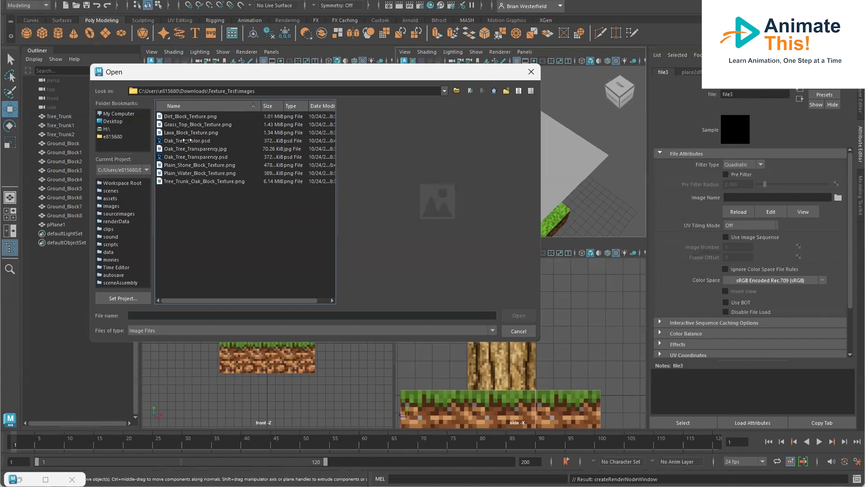
pyautogui.doubleClick(190, 140)
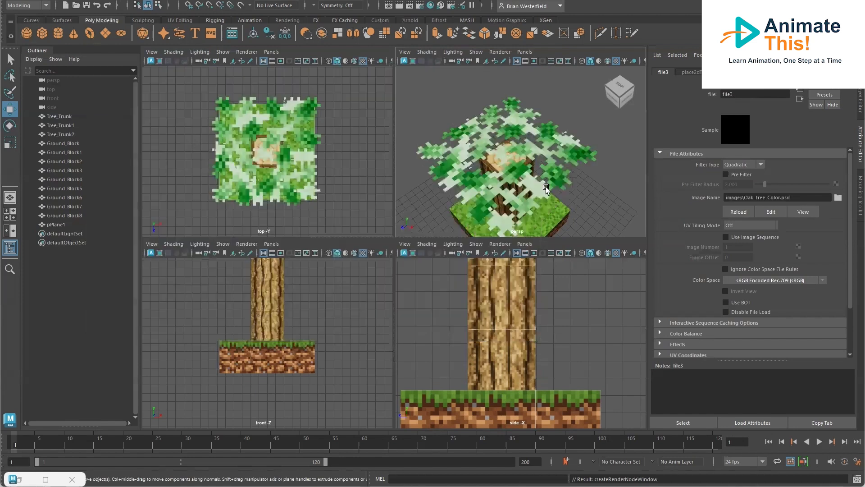
# Break the colour file's connection to the Transparency attribute of the leaf plane's Lambert
pyautogui.hotkey('ctrl', 'z')
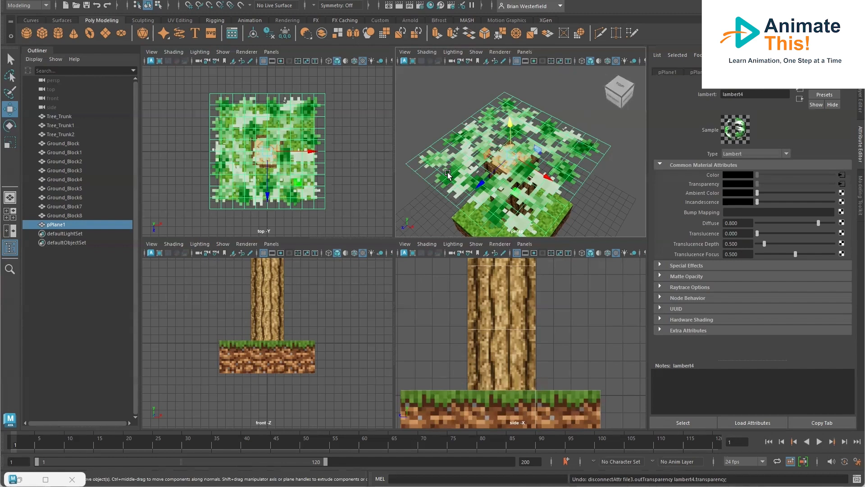
pyautogui.moveTo(545, 172)
pyautogui.keyDown('alt'); pyautogui.mouseDown()
pyautogui.moveTo(532, 111)
pyautogui.moveTo(529, 178)
pyautogui.mouseUp(); pyautogui.keyUp('alt')
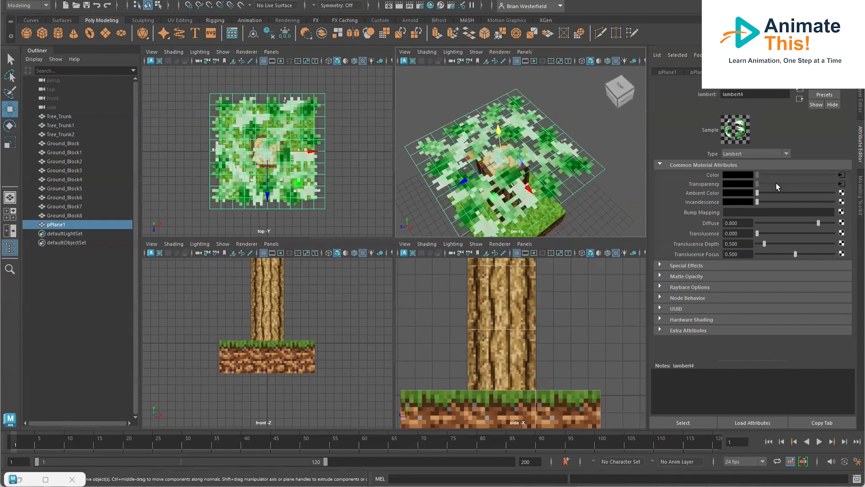
pyautogui.rightClick(707, 185)
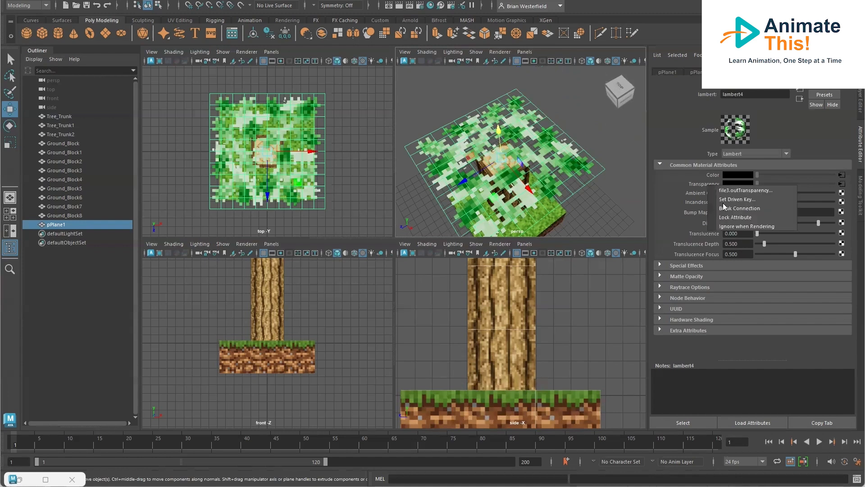
pyautogui.click(724, 209)
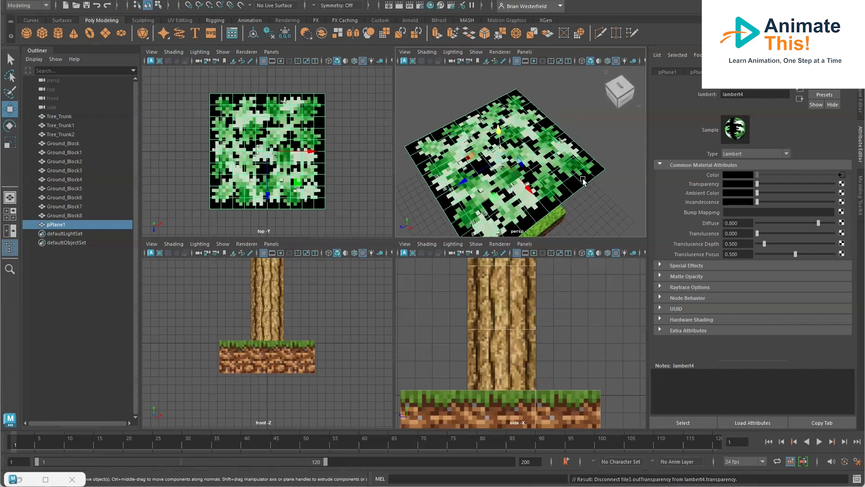
# Connect a new File texture to the leaf Lambert's Transparency and load Oak_Tree_Transparency.psd from the project's images folder
pyautogui.click(842, 184)
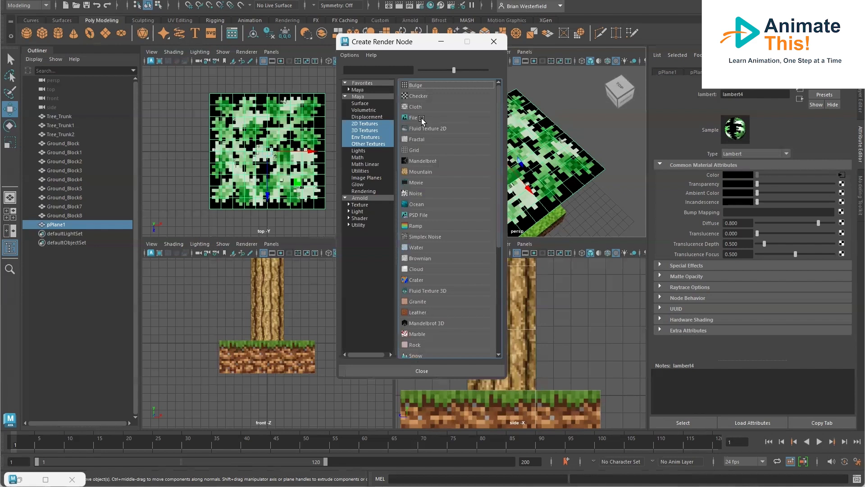
pyautogui.click(448, 118)
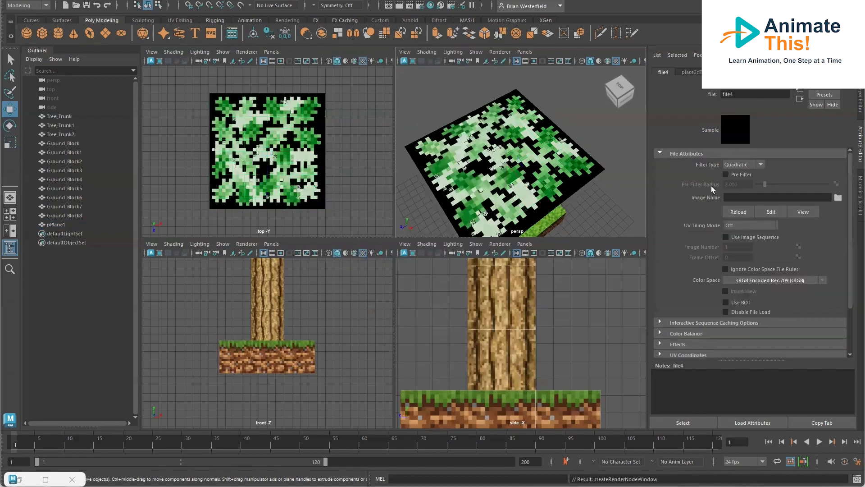
pyautogui.click(838, 198)
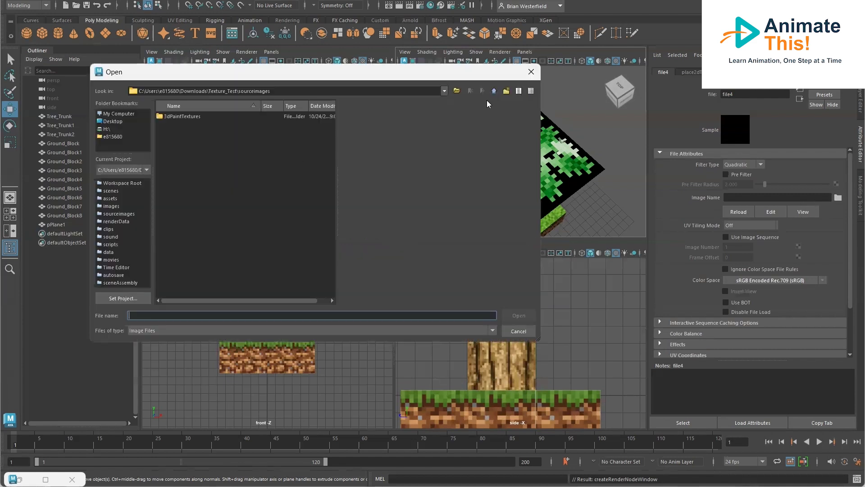
pyautogui.click(494, 91)
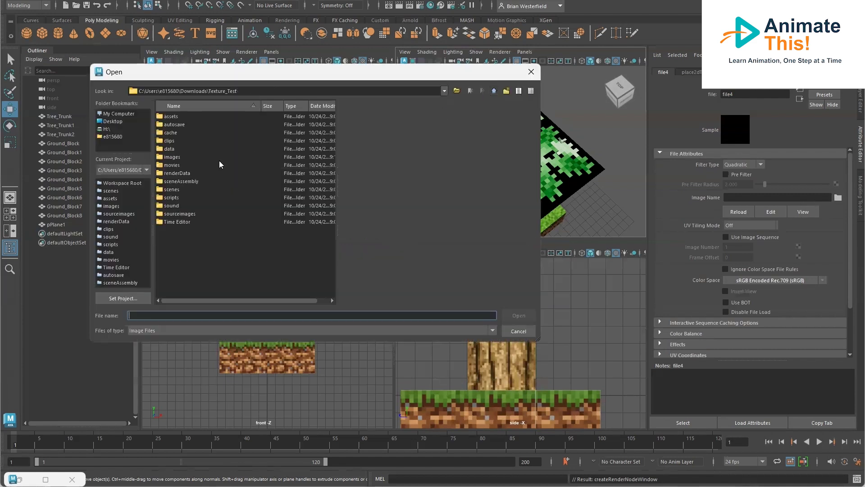
pyautogui.doubleClick(177, 157)
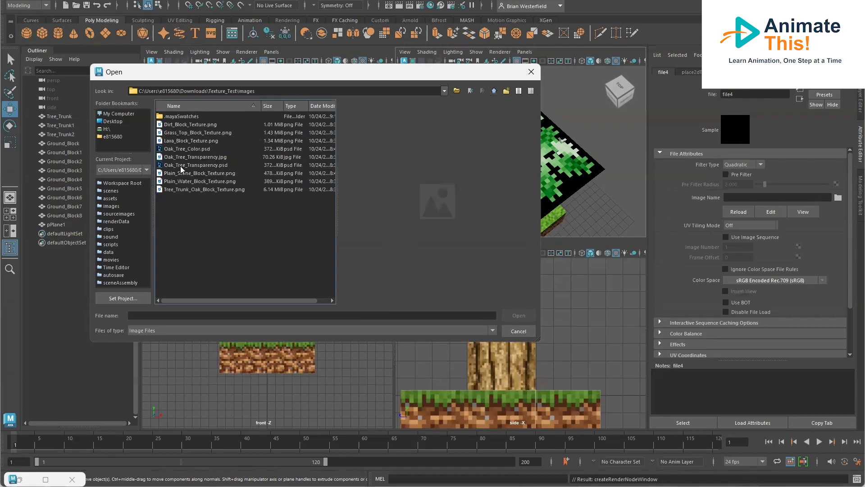
pyautogui.doubleClick(181, 165)
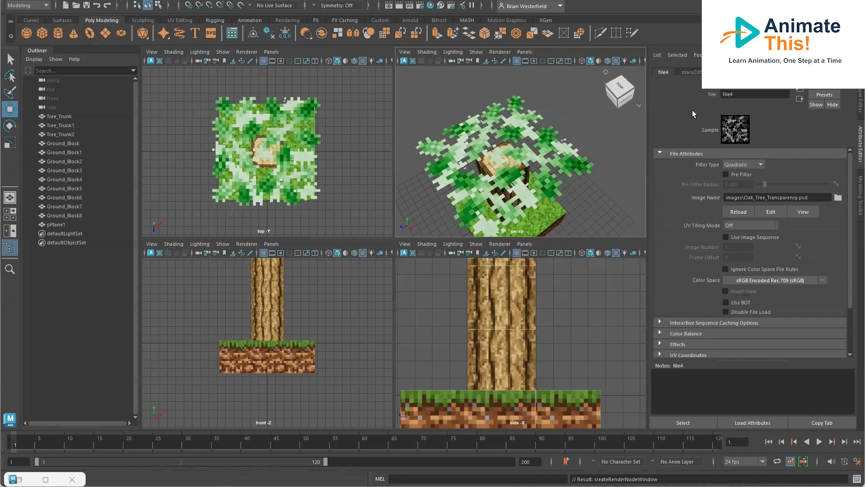
# Rename the leaf plane's Lambert material as Tree_Leaves
pyautogui.click(545, 138)
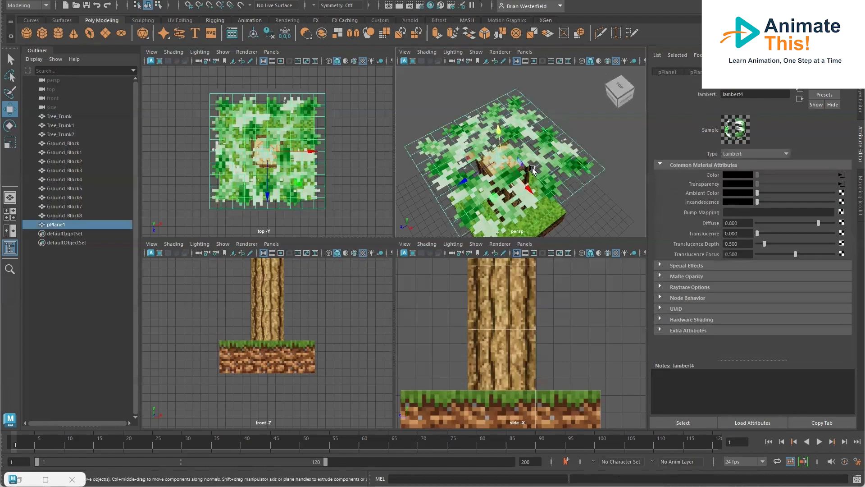
pyautogui.keyDown('alt'); pyautogui.moveTo(532, 171); pyautogui.dragTo(530, 140); pyautogui.keyUp('alt')
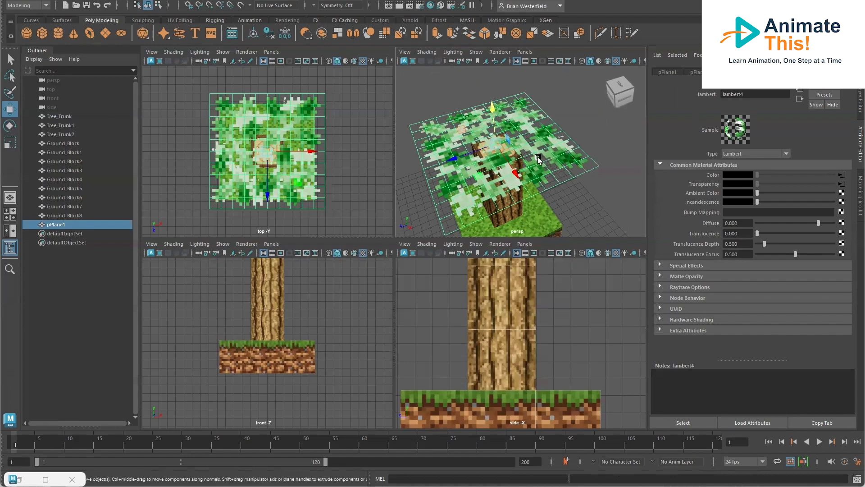
pyautogui.doubleClick(743, 95)
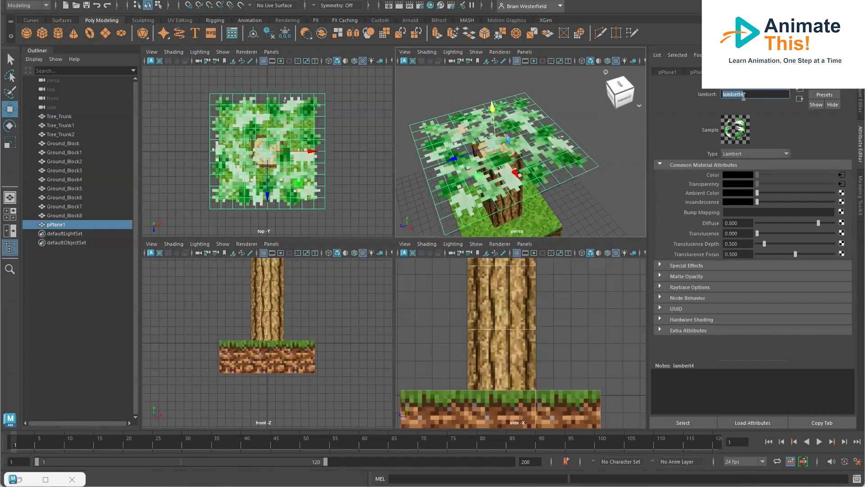
pyautogui.write('Tree_Leaves')
pyautogui.press('Return')
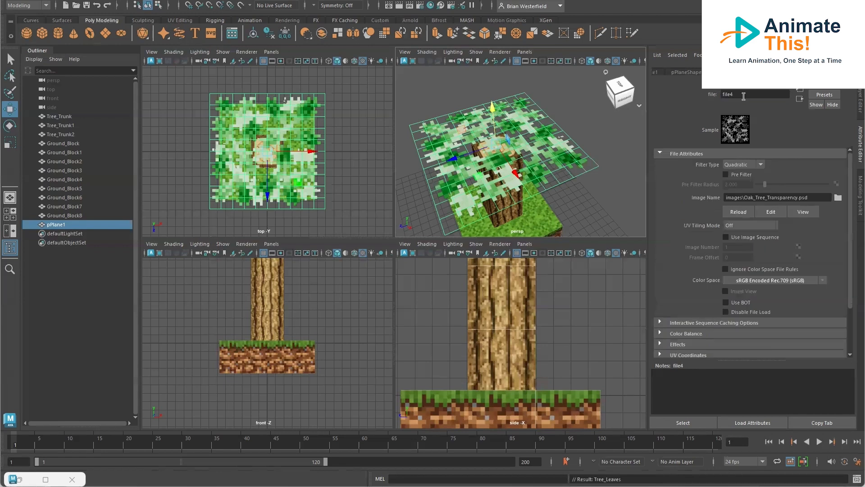
pyautogui.click(526, 210)
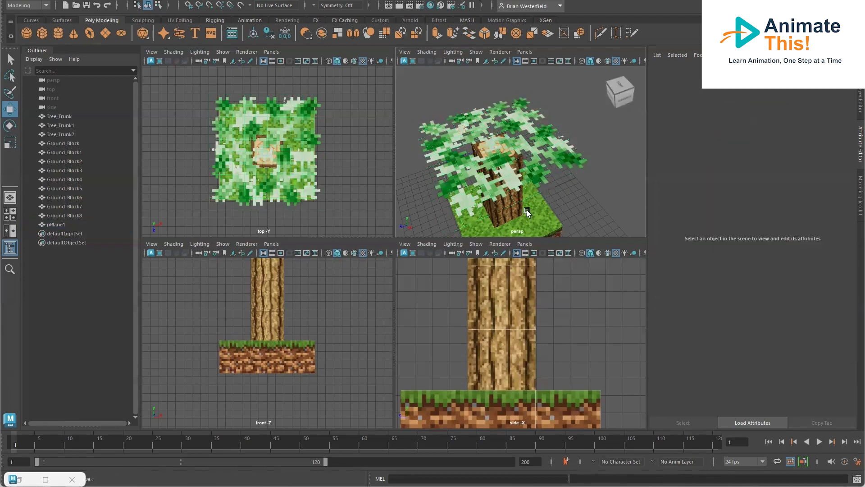
# Break the Transparency connection on the grass block's Lambert and rename the material as Ground_Texture
pyautogui.click(542, 221)
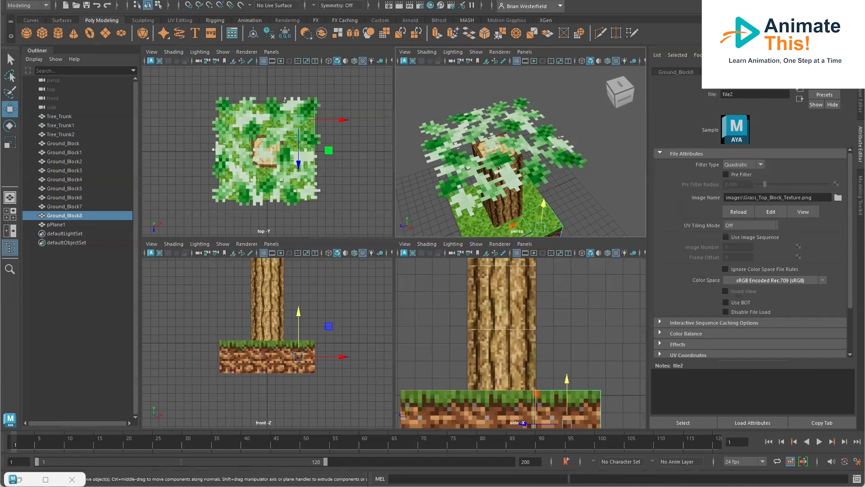
pyautogui.click(777, 72)
pyautogui.rightClick(709, 185)
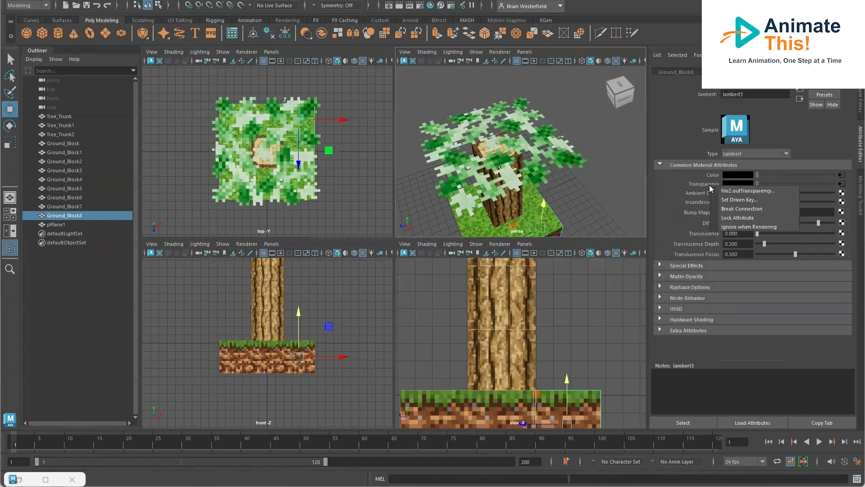
pyautogui.click(732, 208)
pyautogui.doubleClick(758, 94)
pyautogui.write('Ground_Texture')
pyautogui.press('Return')
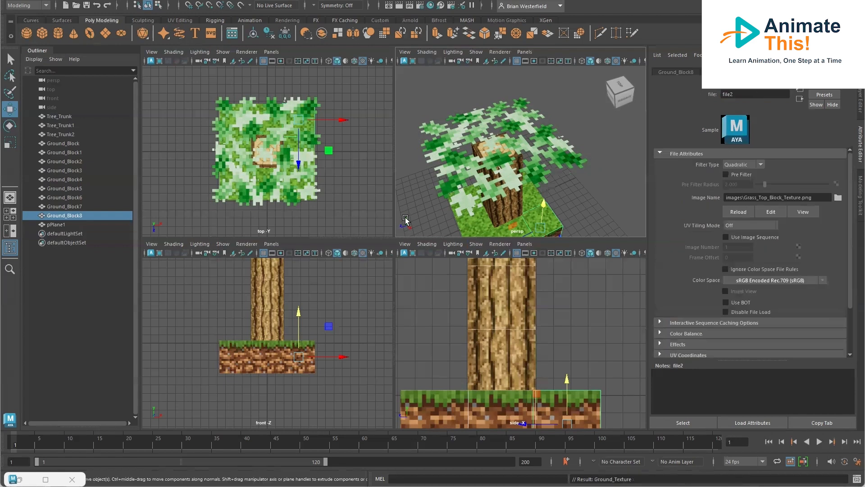
pyautogui.click(418, 205)
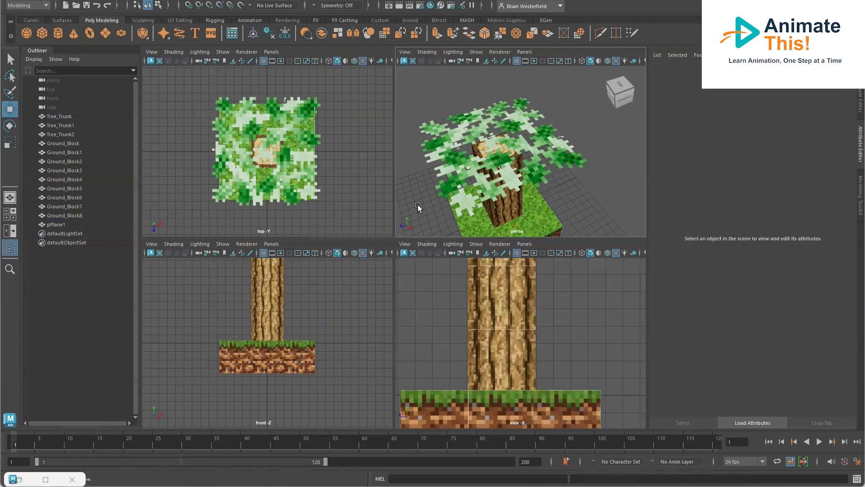
# Raise the leaf plane along Y so it sits slightly above the top of the trunk
pyautogui.click(537, 121)
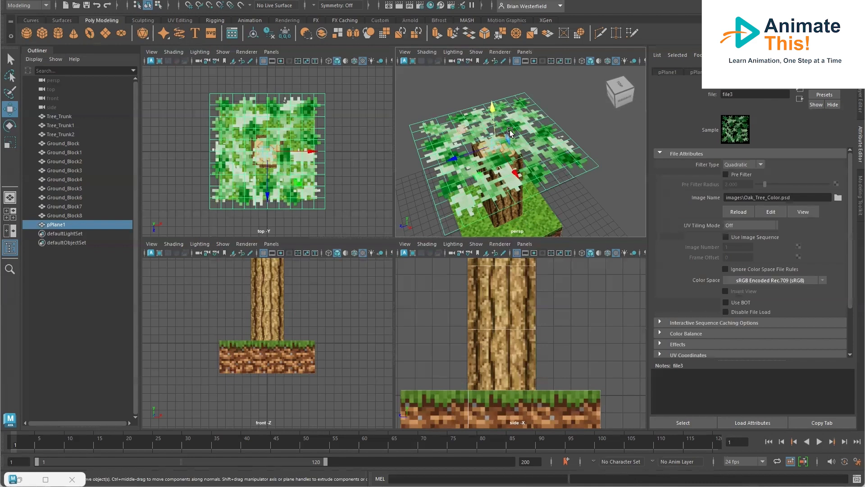
pyautogui.moveTo(496, 99); pyautogui.dragTo(526, 1)
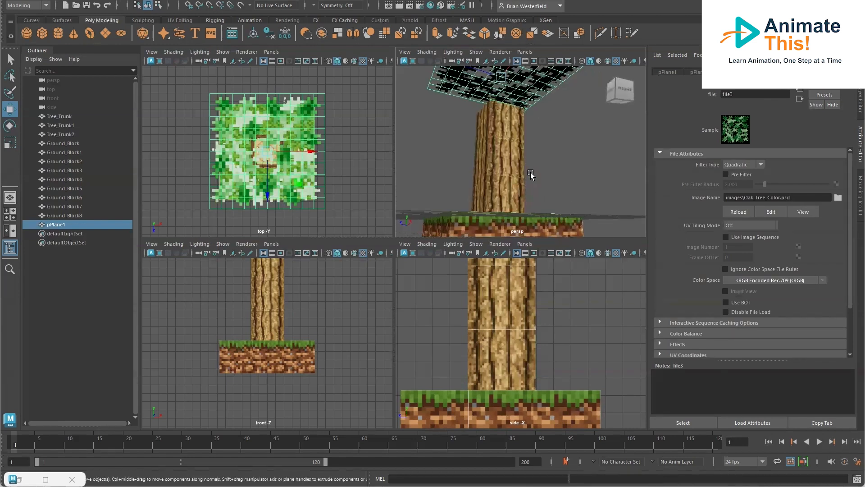
pyautogui.keyDown('alt'); pyautogui.moveTo(531, 172); pyautogui.dragTo(542, 213, button='middle'); pyautogui.keyUp('alt')
pyautogui.keyDown('alt'); pyautogui.moveTo(538, 114); pyautogui.dragTo(557, 150); pyautogui.keyUp('alt')
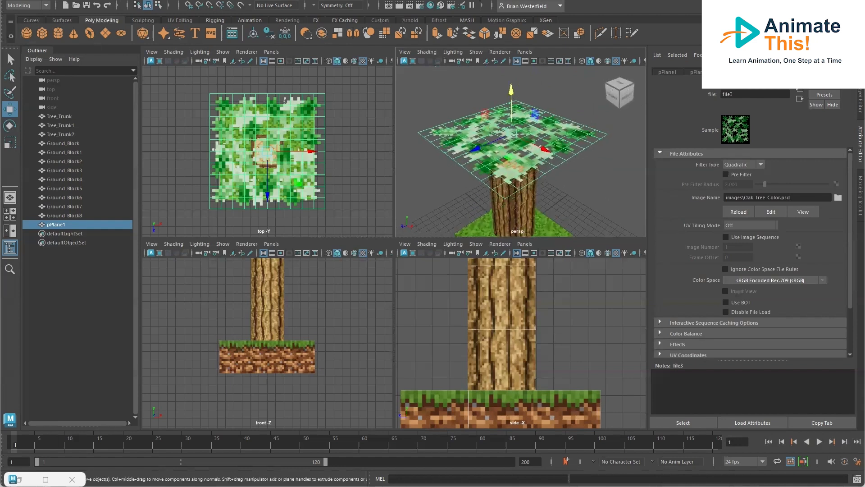
# Stand the leaf plane upright by setting its Rotate Z to -90
pyautogui.click(861, 76)
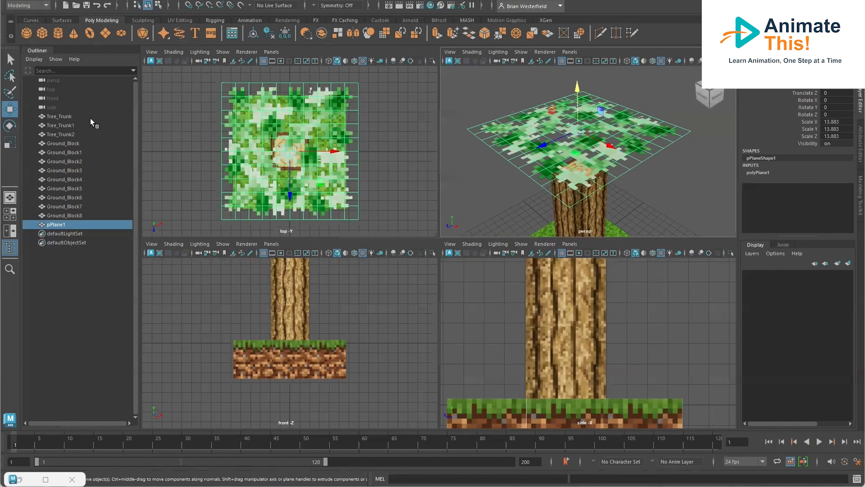
pyautogui.press('e')
pyautogui.moveTo(595, 104); pyautogui.dragTo(608, 132)
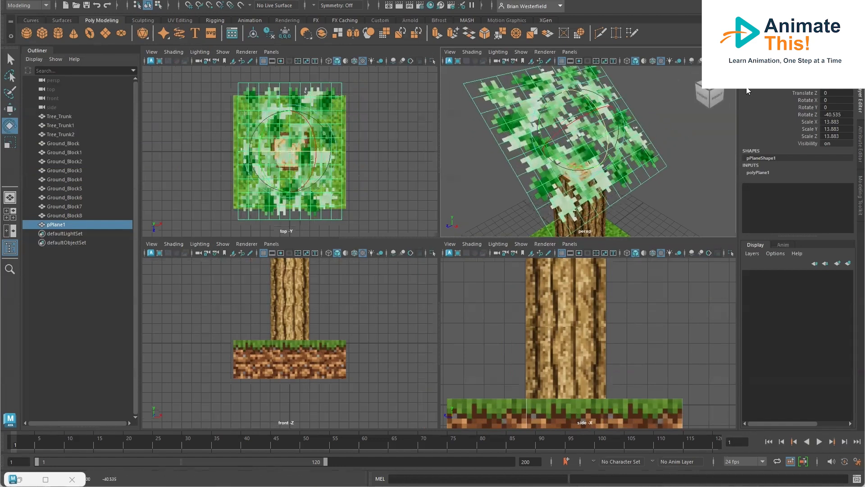
pyautogui.click(835, 114)
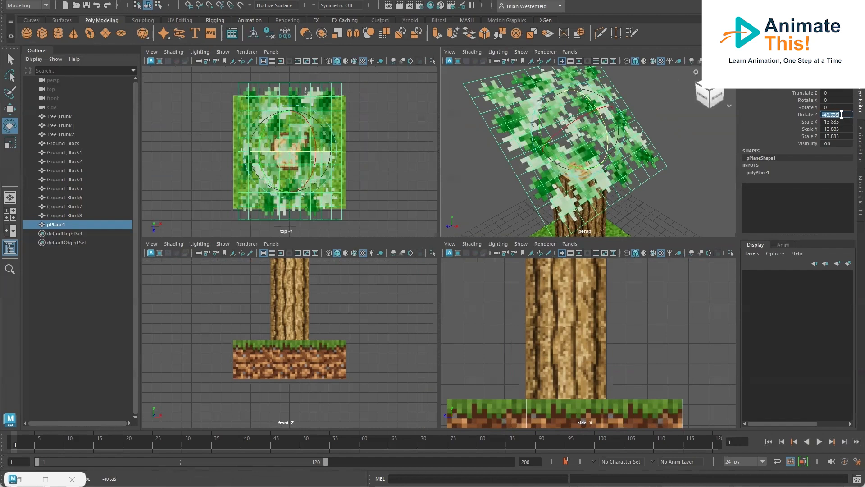
pyautogui.write('-90')
pyautogui.press('Return')
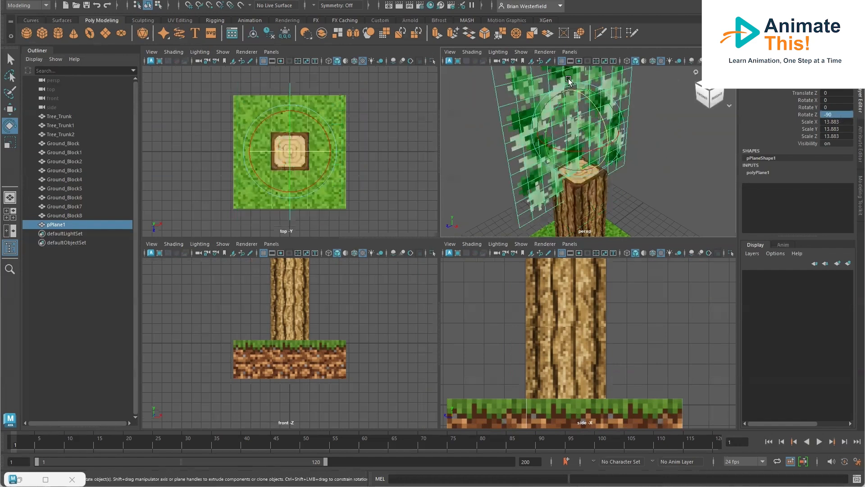
# Move the upright leaf plane outward along X to about midway between the trunk's face and the grass grid's edge
pyautogui.click(9, 109)
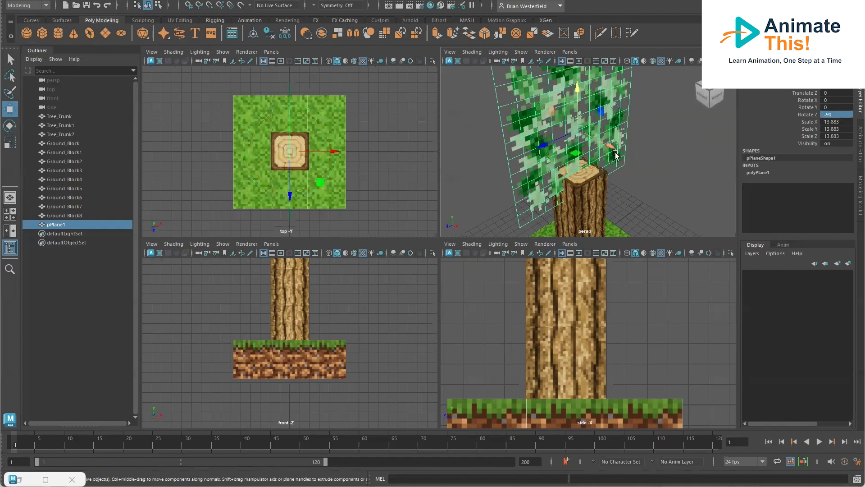
pyautogui.moveTo(628, 153); pyautogui.dragTo(658, 148, button='middle')
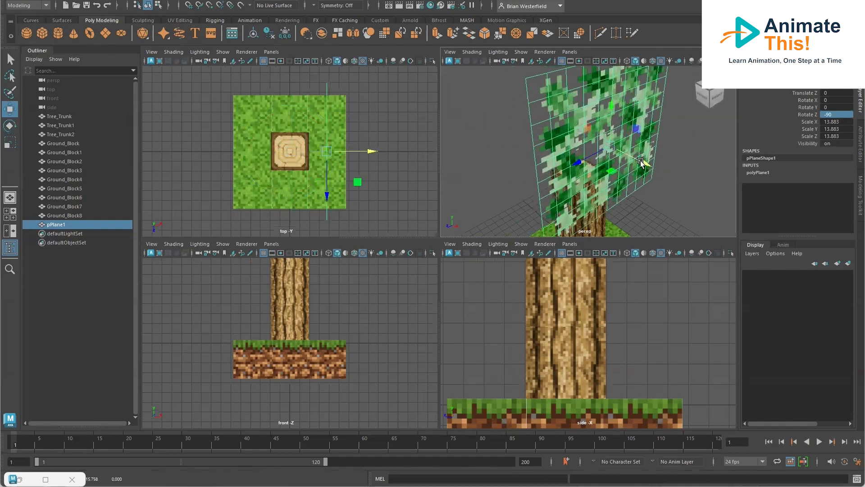
pyautogui.keyDown('alt'); pyautogui.moveTo(658, 147); pyautogui.dragTo(616, 152); pyautogui.keyUp('alt')
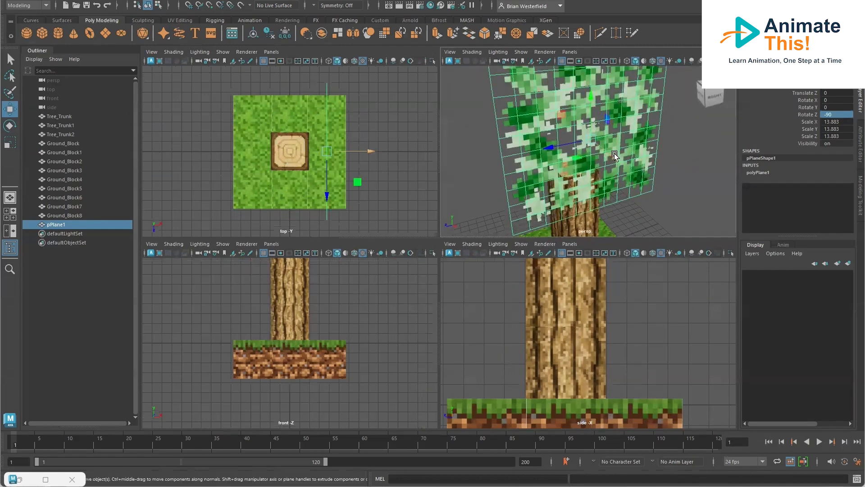
# Duplicate the upright leaf plane and set the duplicate's Scale Y to -13.883
pyautogui.hotkey('ctrl', 'd')
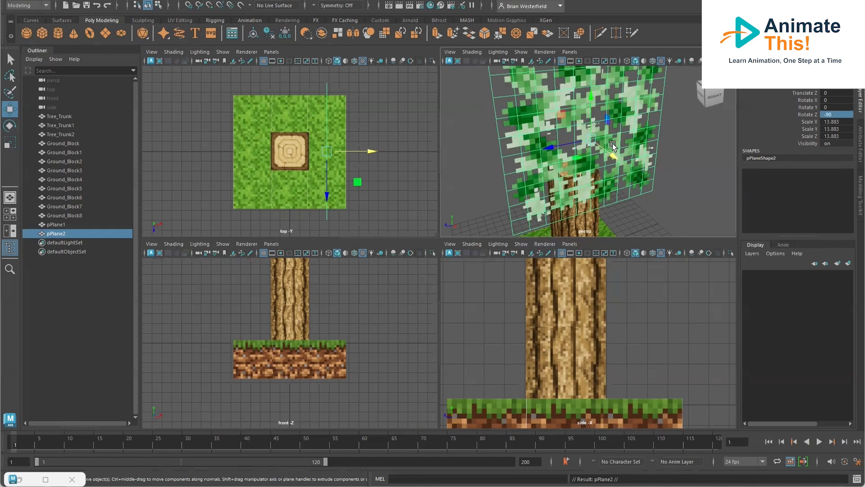
pyautogui.click(825, 129)
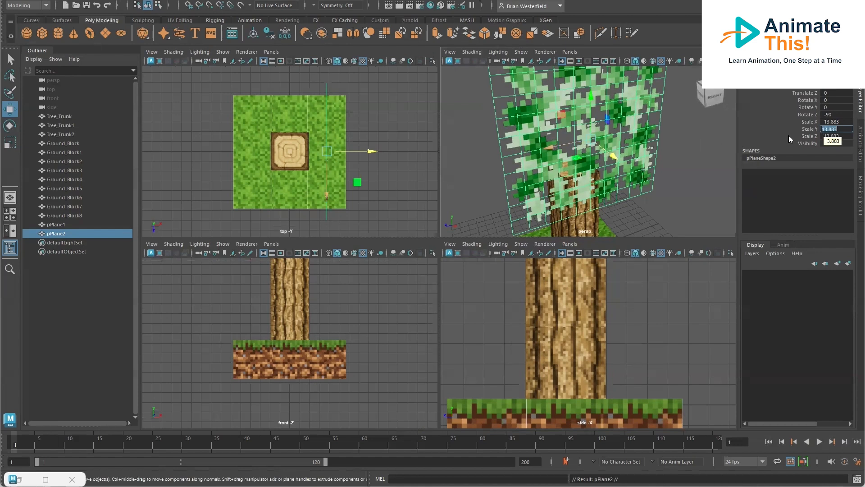
pyautogui.click(823, 131)
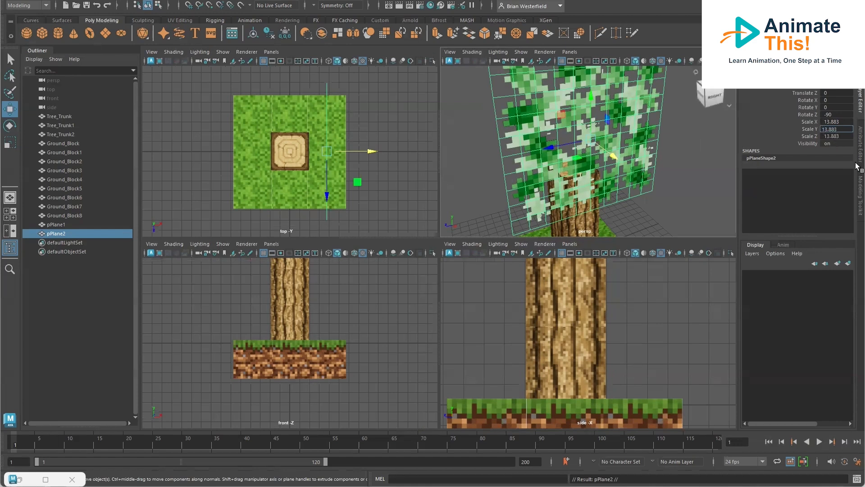
pyautogui.write('-')
pyautogui.press('Return')
pyautogui.keyDown('alt'); pyautogui.moveTo(611, 123); pyautogui.dragTo(635, 139); pyautogui.keyUp('alt')
pyautogui.click(669, 156)
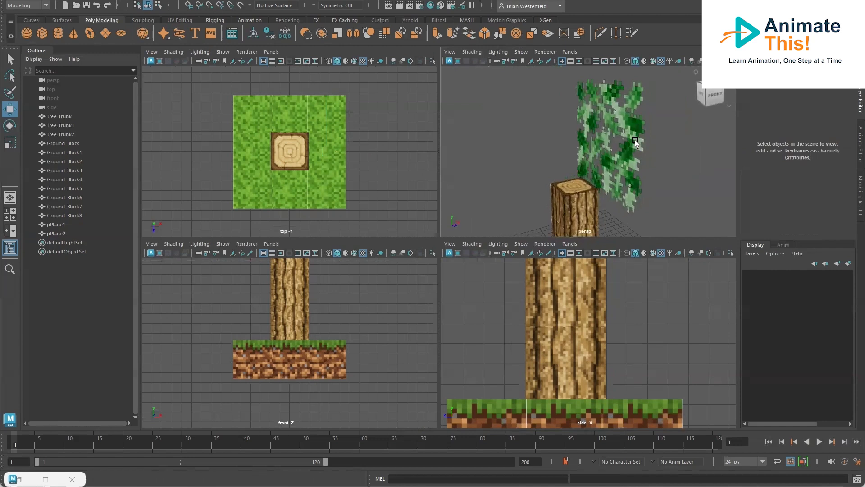
pyautogui.click(635, 139)
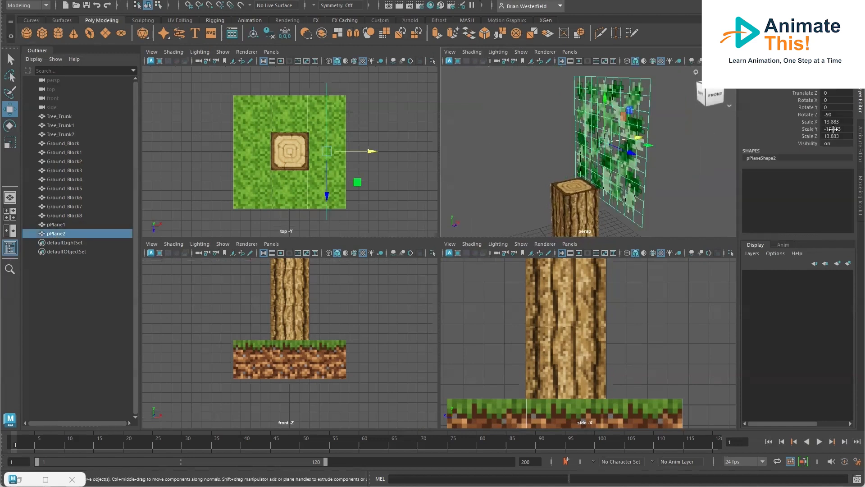
# Move the duplicate leaf plane slightly inward along X towards the trunk and check both planes from each side
pyautogui.keyDown('alt'); pyautogui.moveTo(537, 121); pyautogui.dragTo(509, 125); pyautogui.keyUp('alt')
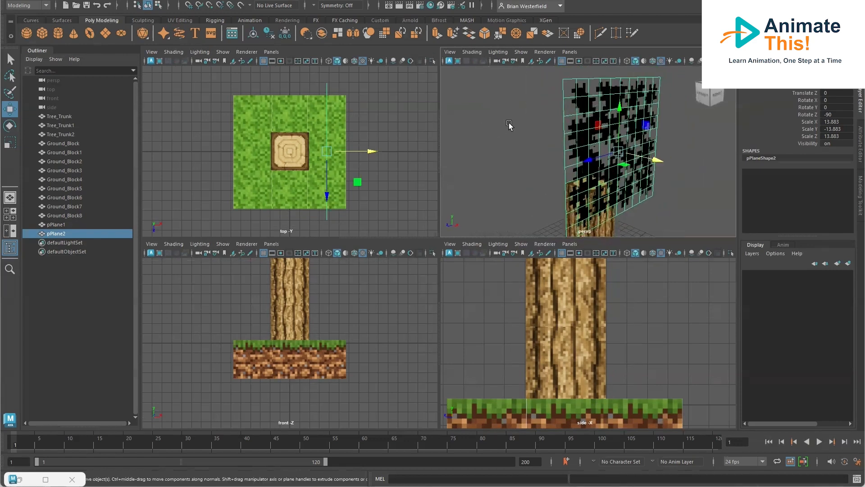
pyautogui.moveTo(656, 159); pyautogui.dragTo(640, 152)
pyautogui.keyDown('alt'); pyautogui.moveTo(545, 128); pyautogui.dragTo(578, 123); pyautogui.keyUp('alt')
pyautogui.click(579, 125)
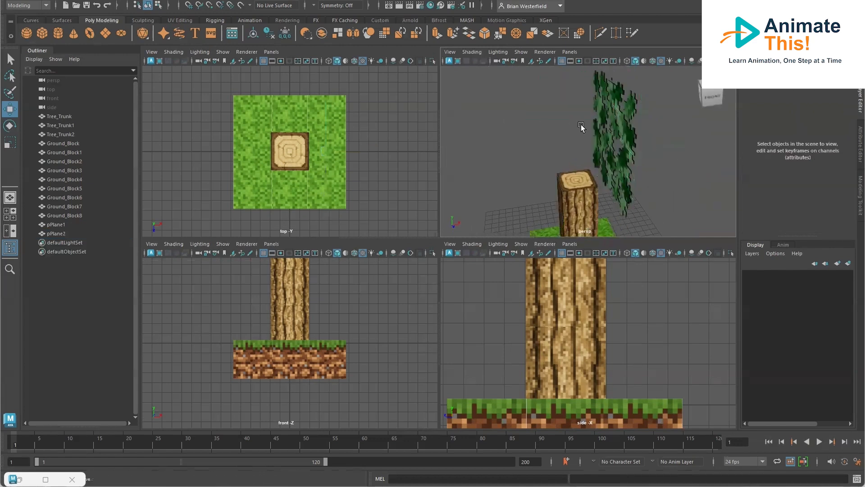
pyautogui.click(599, 130)
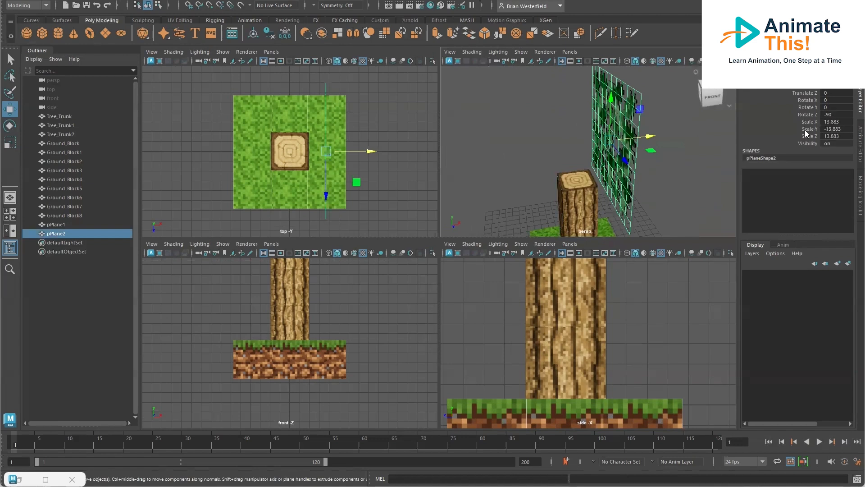
pyautogui.keyDown('alt'); pyautogui.moveTo(628, 138); pyautogui.dragTo(658, 138); pyautogui.keyUp('alt')
pyautogui.click(635, 127)
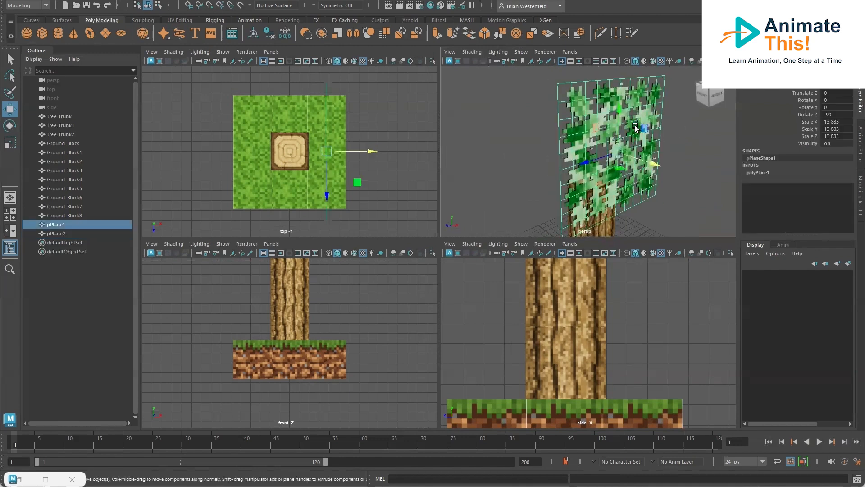
pyautogui.keyDown('alt'); pyautogui.moveTo(530, 138); pyautogui.dragTo(626, 135); pyautogui.keyUp('alt')
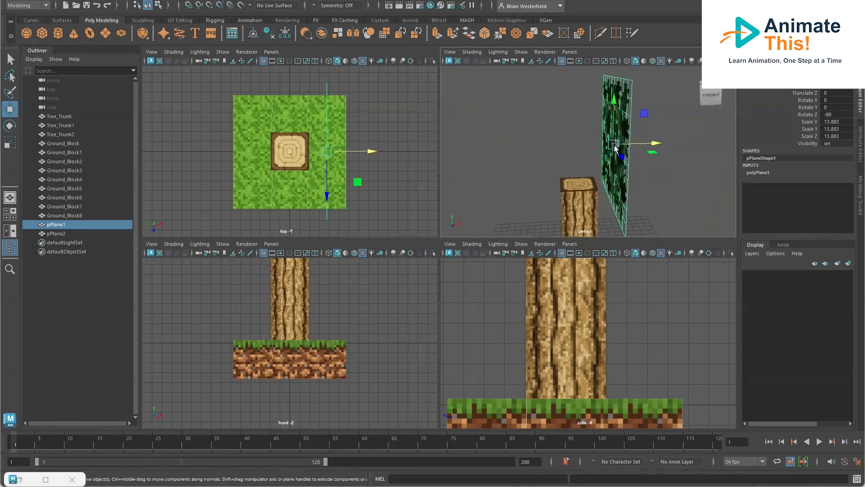
# Rename the original leaf plane as Leaves_Out and its duplicate as Leaves_In
pyautogui.doubleClick(59, 226)
pyautogui.write('Leaves_Out')
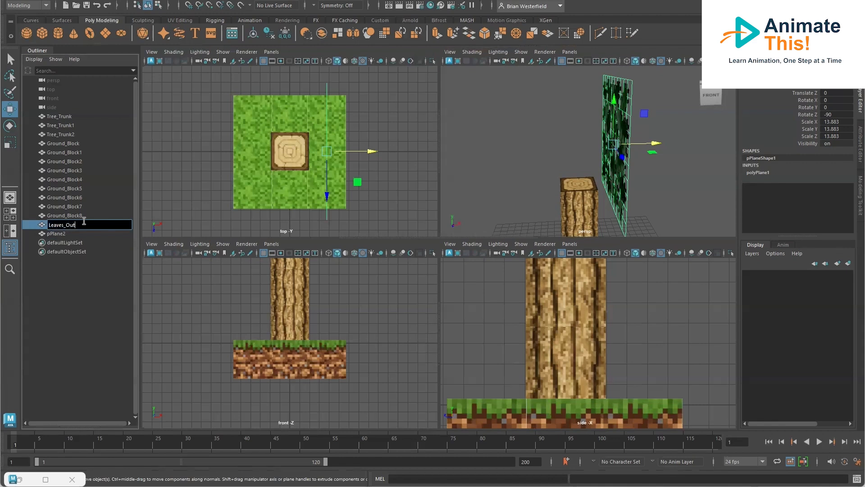
pyautogui.doubleClick(60, 233)
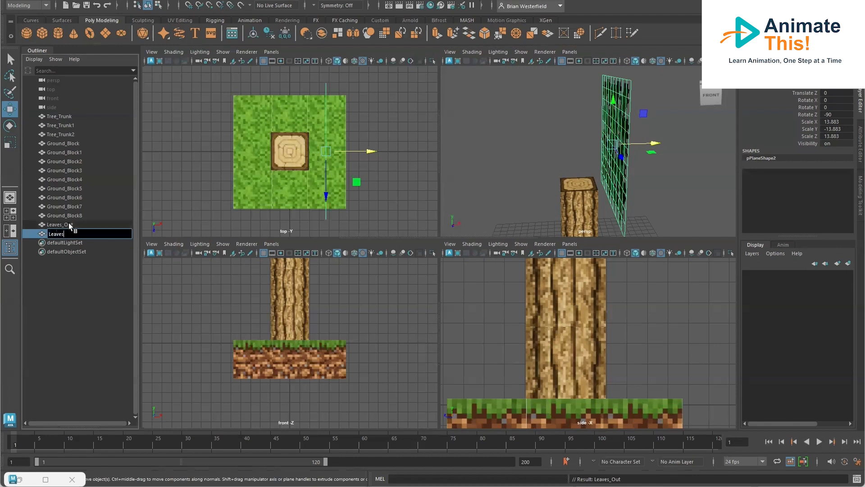
pyautogui.press('Return')
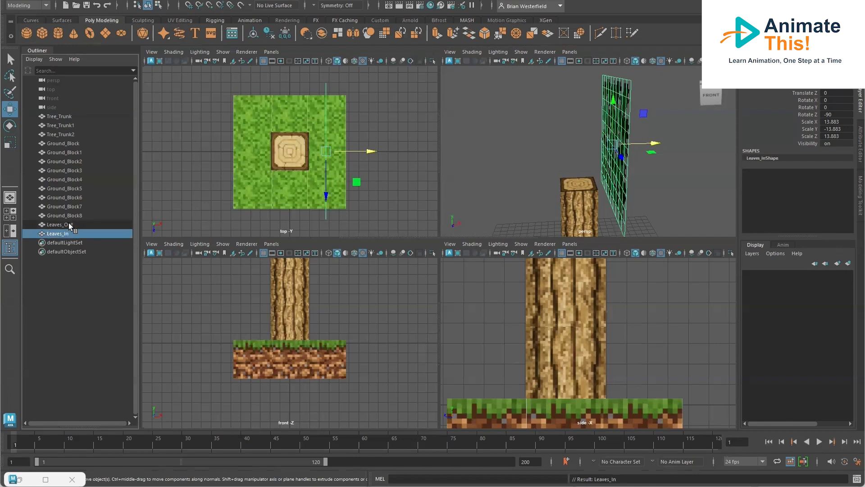
# Group Leaves_Out and Leaves_In together and name the group Leaves
pyautogui.keyDown('ctrl'); pyautogui.click(69, 224); pyautogui.keyUp('ctrl')
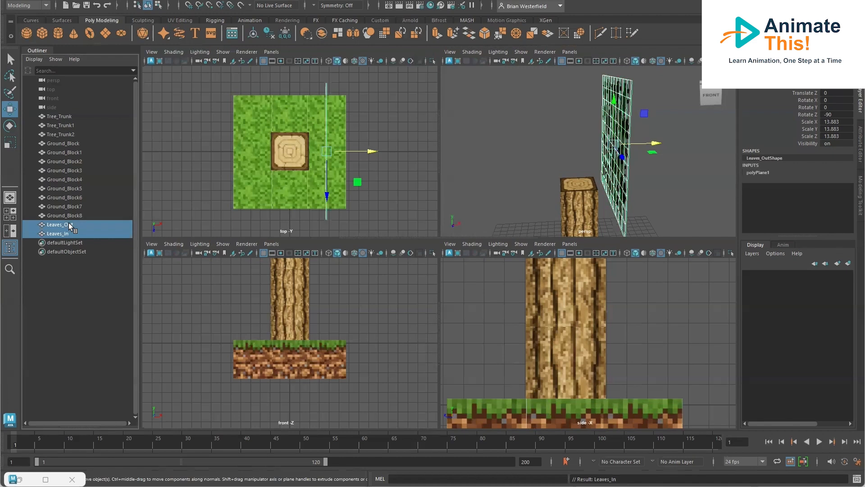
pyautogui.hotkey('ctrl', 'g')
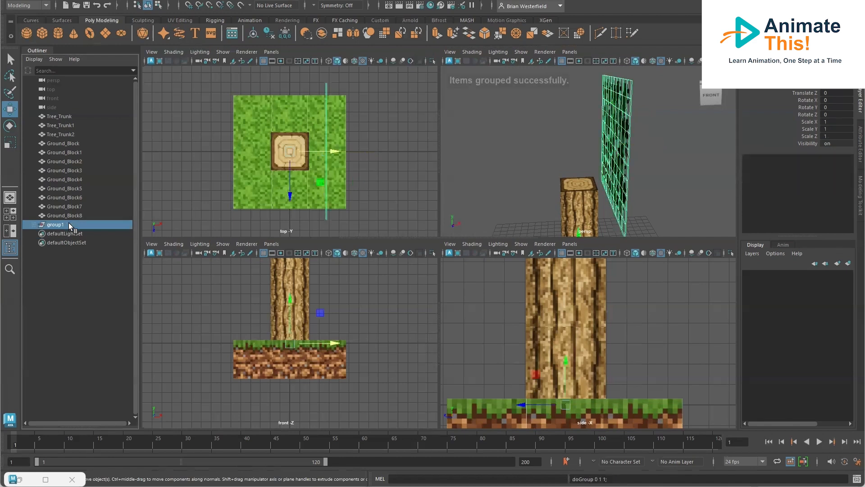
pyautogui.doubleClick(68, 224)
pyautogui.write('Leaves')
pyautogui.press('Return')
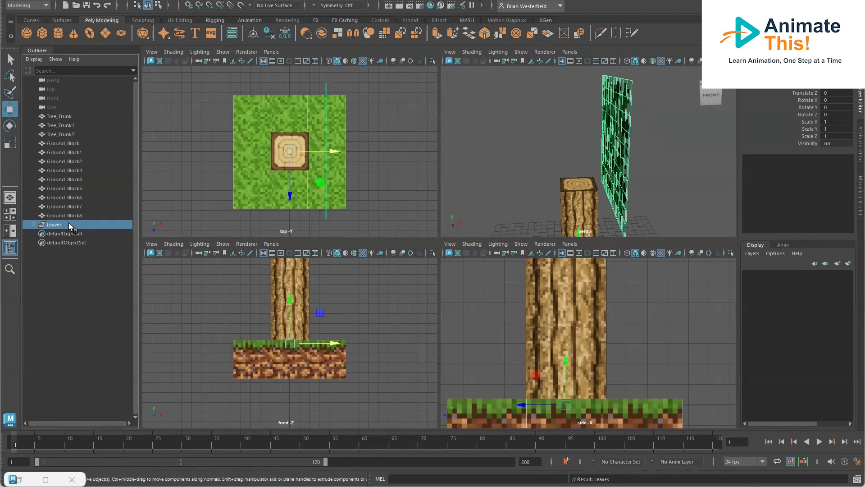
# Center the pivot of the Leaves group and move it outward along X to the edge of the grass grid
pyautogui.click(46, 276)
pyautogui.click(57, 223)
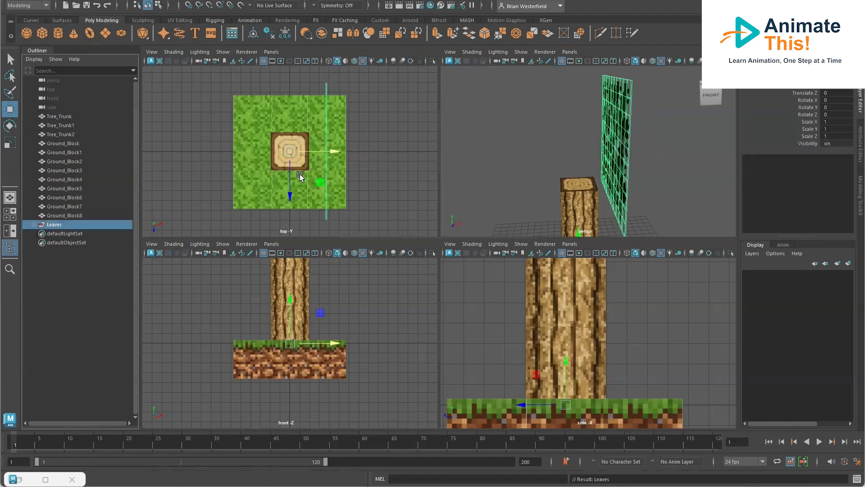
pyautogui.click(254, 32)
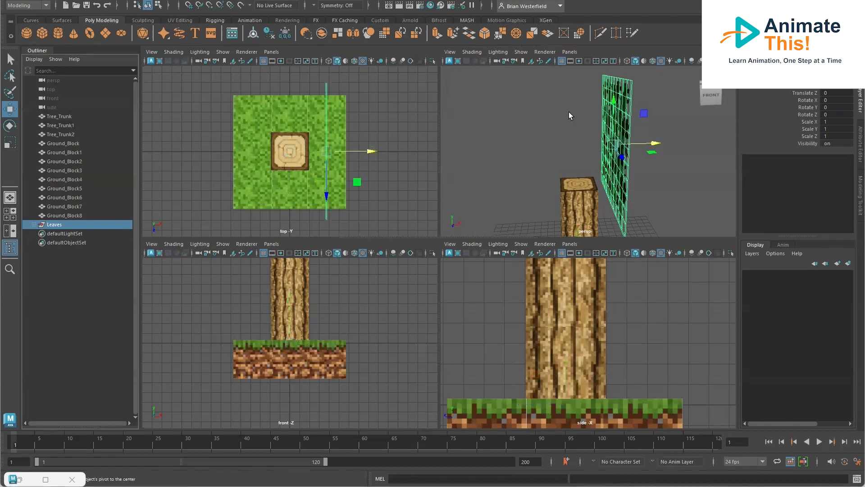
pyautogui.moveTo(589, 142); pyautogui.dragTo(690, 170)
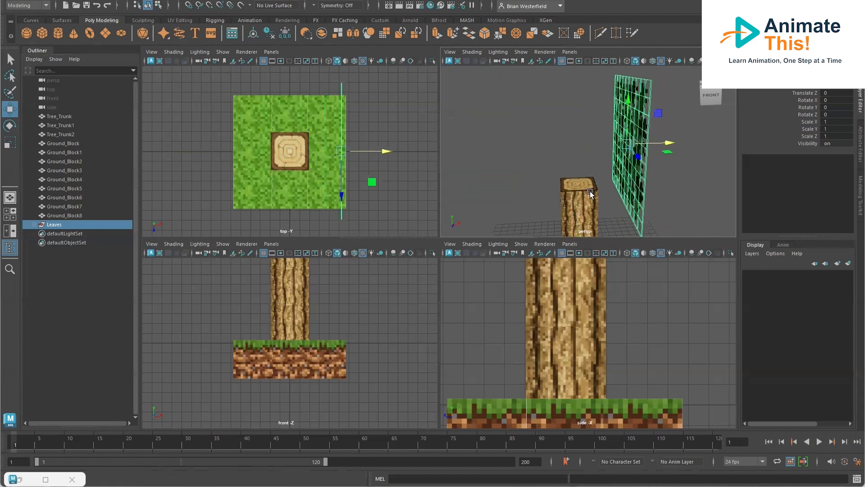
pyautogui.moveTo(590, 191)
pyautogui.keyDown('alt'); pyautogui.mouseDown()
pyautogui.moveTo(483, 189)
pyautogui.moveTo(585, 191)
pyautogui.mouseUp(); pyautogui.keyUp('alt')
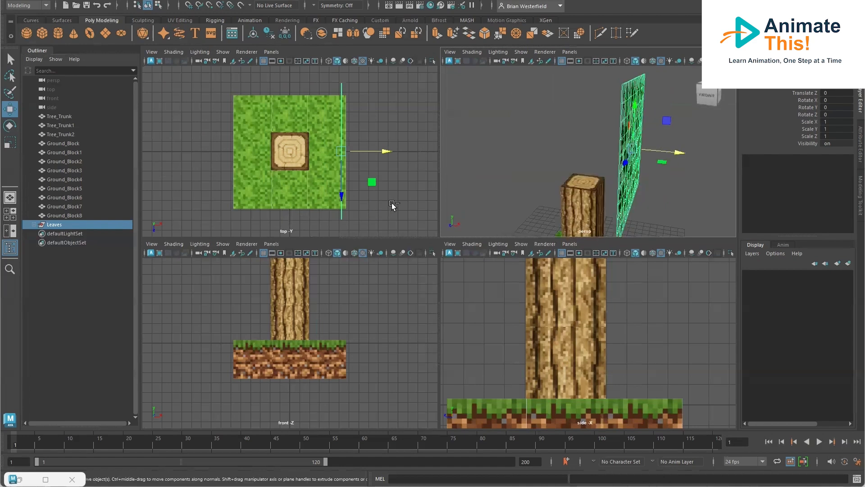
# Duplicate the Leaves group and set the duplicate's Rotate Y to -90
pyautogui.hotkey('ctrl', 'd')
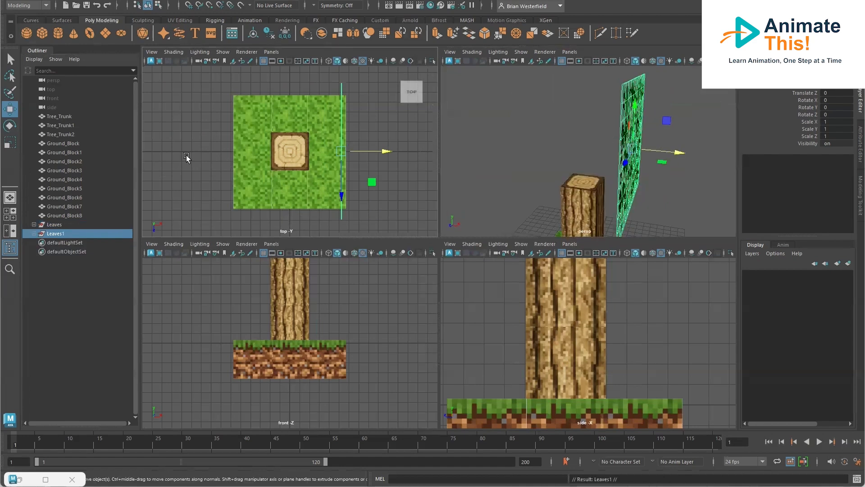
pyautogui.press('e')
pyautogui.moveTo(654, 161); pyautogui.dragTo(581, 159)
pyautogui.doubleClick(841, 107)
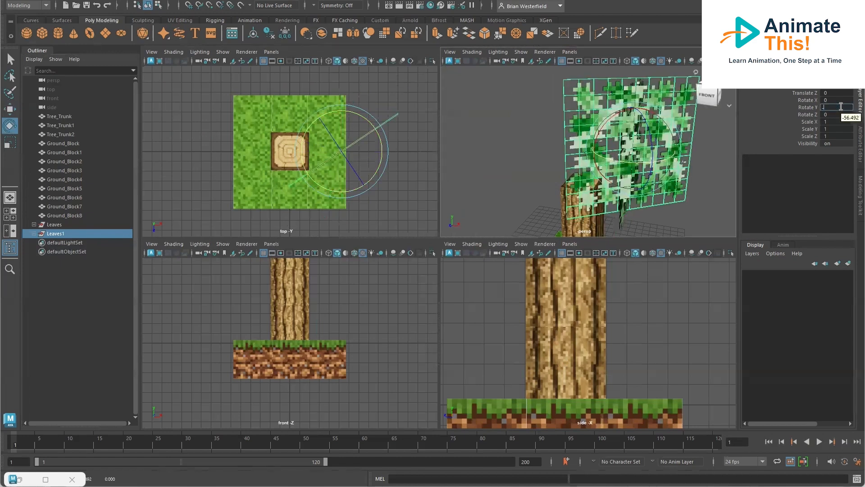
pyautogui.write('-90')
pyautogui.press('Return')
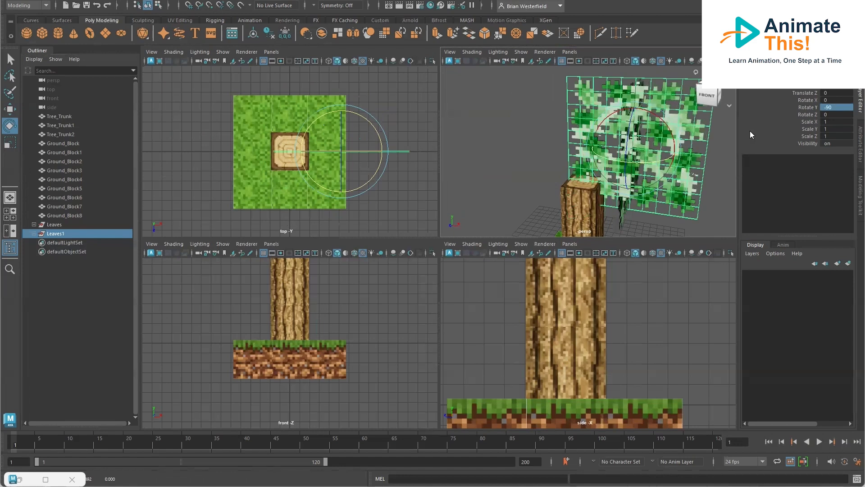
# Move the rotated leaf duplicate in front of the trunk, at the grid's front edge, with Translate Z about 4.8
pyautogui.click(14, 113)
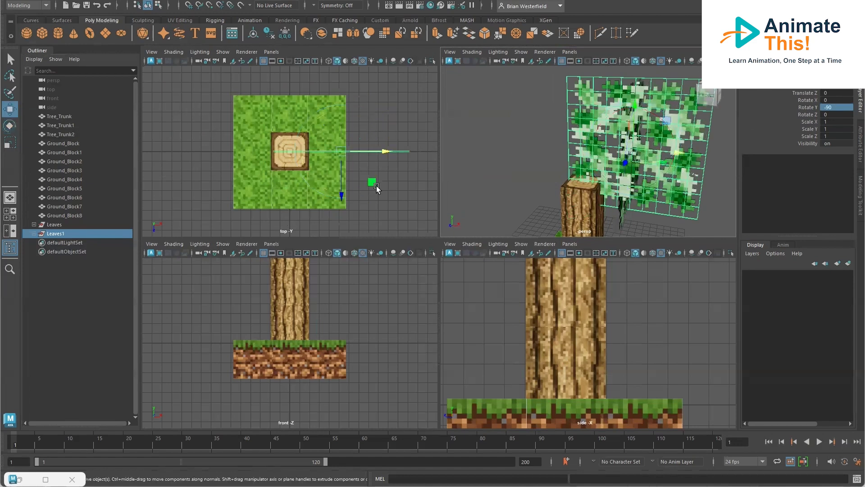
pyautogui.moveTo(341, 192); pyautogui.dragTo(336, 241)
pyautogui.moveTo(386, 198); pyautogui.dragTo(298, 173)
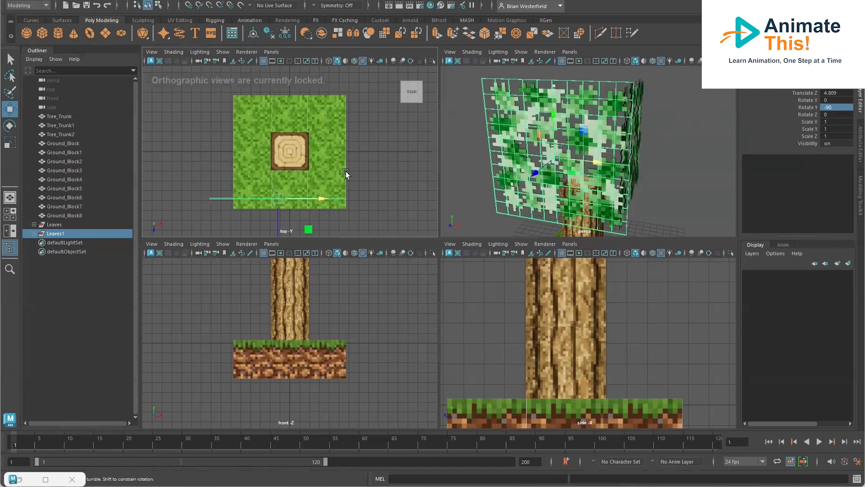
pyautogui.keyDown('alt'); pyautogui.moveTo(516, 168); pyautogui.dragTo(473, 189); pyautogui.keyUp('alt')
pyautogui.keyDown('alt'); pyautogui.moveTo(519, 163); pyautogui.dragTo(609, 171); pyautogui.keyUp('alt')
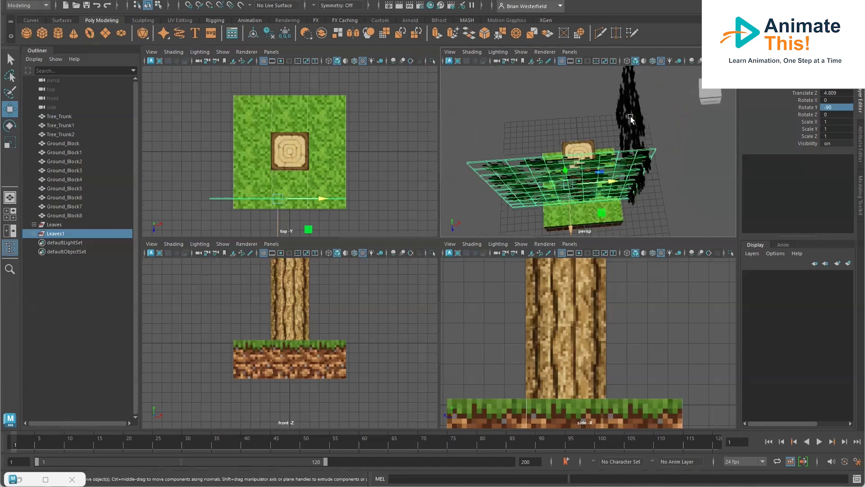
# Duplicate the original Leaves group and move the copy along X to the opposite edge of the grass grid
pyautogui.click(54, 224)
pyautogui.hotkey('ctrl', 'd')
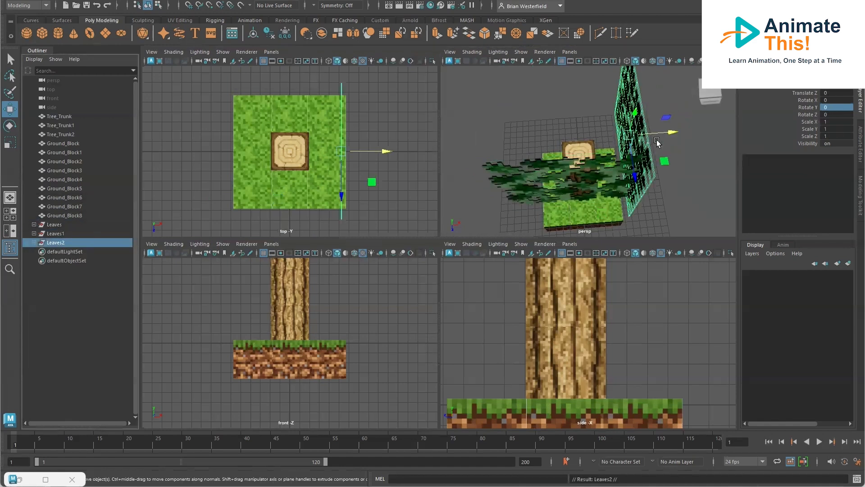
pyautogui.moveTo(671, 134); pyautogui.dragTo(561, 143)
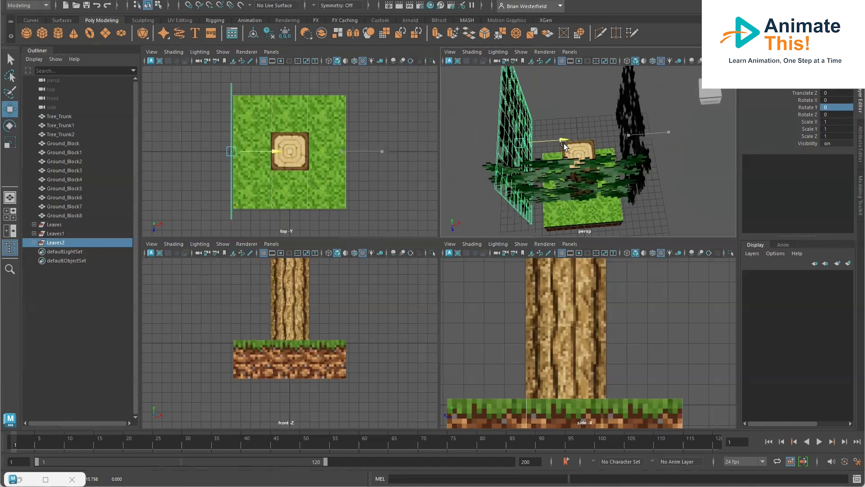
# Duplicate the front leaf group and move the copy behind the trunk, with Translate Z about -3.4, enclosing the treetop
pyautogui.click(63, 233)
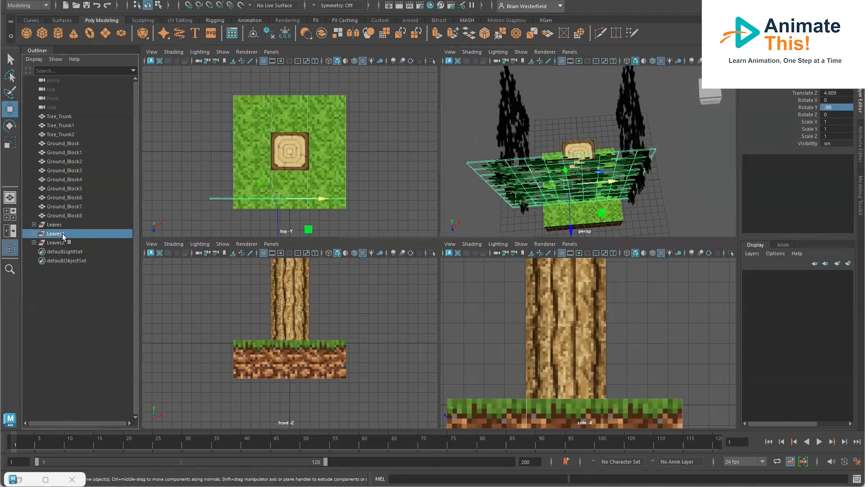
pyautogui.hotkey('ctrl', 'd')
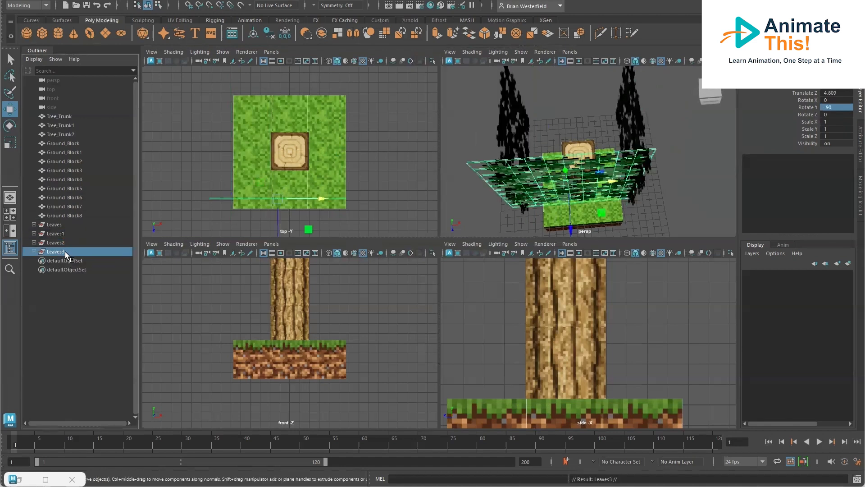
pyautogui.moveTo(573, 217); pyautogui.dragTo(549, 75)
pyautogui.scroll(-3, 572, 151)
pyautogui.moveTo(572, 151)
pyautogui.keyDown('alt'); pyautogui.mouseDown()
pyautogui.moveTo(528, 89)
pyautogui.moveTo(541, 113)
pyautogui.moveTo(526, 149)
pyautogui.moveTo(572, 152)
pyautogui.mouseUp(); pyautogui.keyUp('alt')
pyautogui.keyDown('alt'); pyautogui.moveTo(571, 152); pyautogui.dragTo(555, 162, button='middle'); pyautogui.keyUp('alt')
pyautogui.moveTo(556, 162)
pyautogui.keyDown('alt'); pyautogui.mouseDown()
pyautogui.moveTo(549, 160)
pyautogui.moveTo(556, 161)
pyautogui.mouseUp(); pyautogui.keyUp('alt')
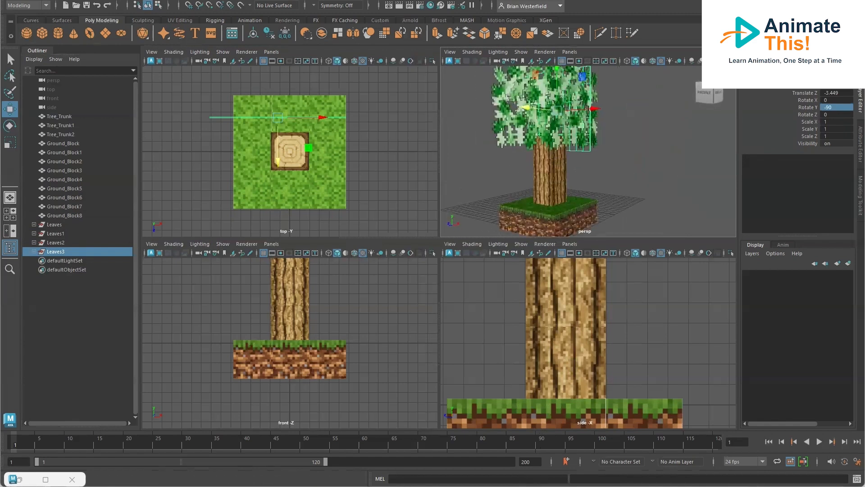
# Switch to the world.jpg reference image in Photos, compare its foliage with the modelled tree, and return to the Maya scene
pyautogui.moveTo(544, 486)
pyautogui.click(552, 463)
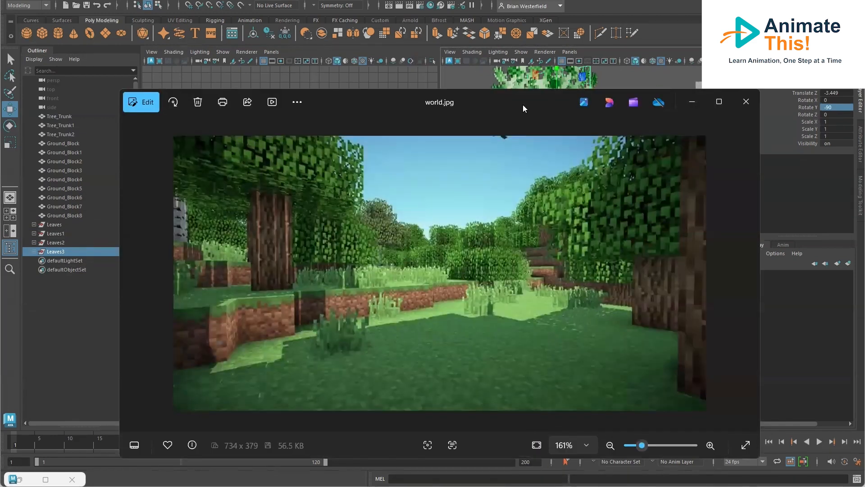
pyautogui.moveTo(576, 92); pyautogui.dragTo(588, 168)
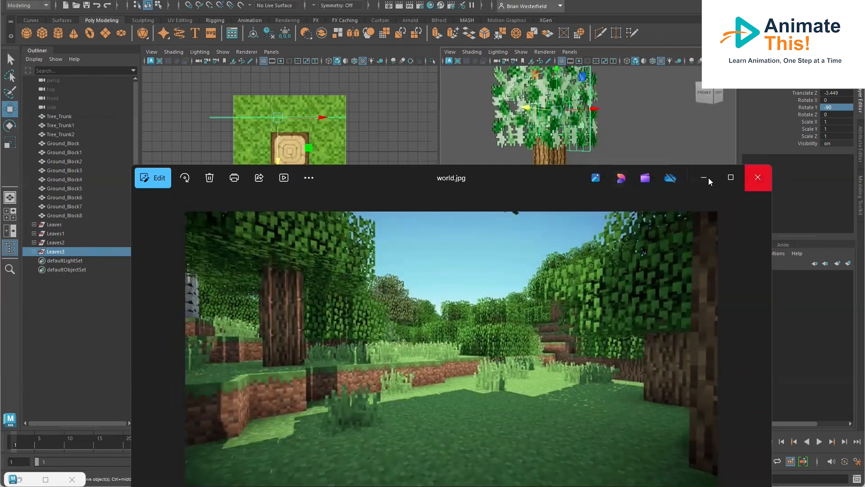
pyautogui.click(695, 177)
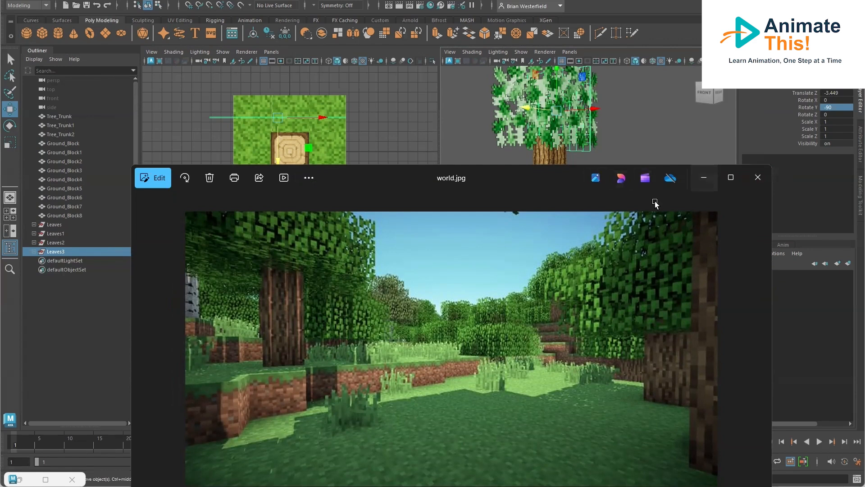
pyautogui.moveTo(564, 205)
pyautogui.keyDown('alt'); pyautogui.mouseDown()
pyautogui.moveTo(705, 199)
pyautogui.moveTo(554, 200)
pyautogui.moveTo(550, 179)
pyautogui.moveTo(575, 208)
pyautogui.mouseUp(); pyautogui.keyUp('alt')
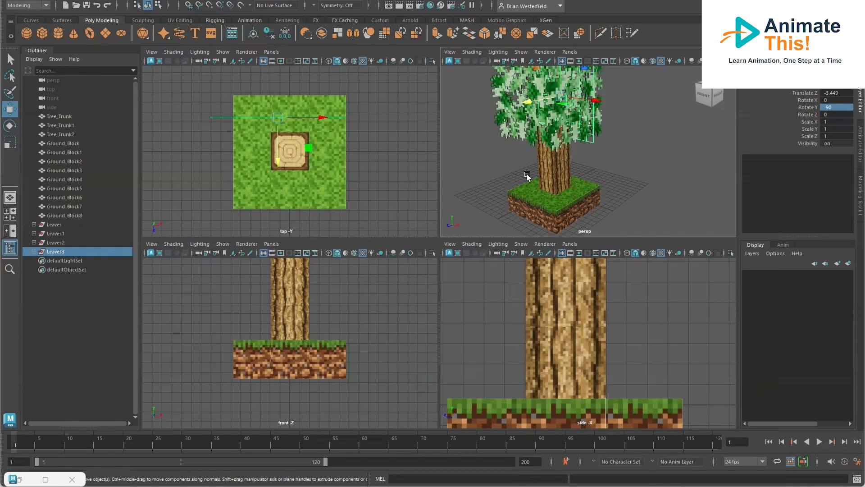
# Select the front corner ground block and examine its UV layout over the grass texture in the UV Editor
pyautogui.click(568, 198)
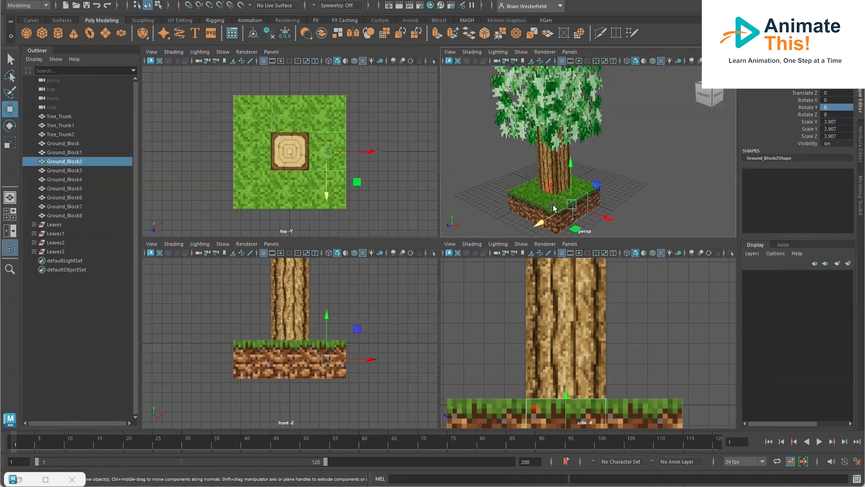
pyautogui.click(553, 206)
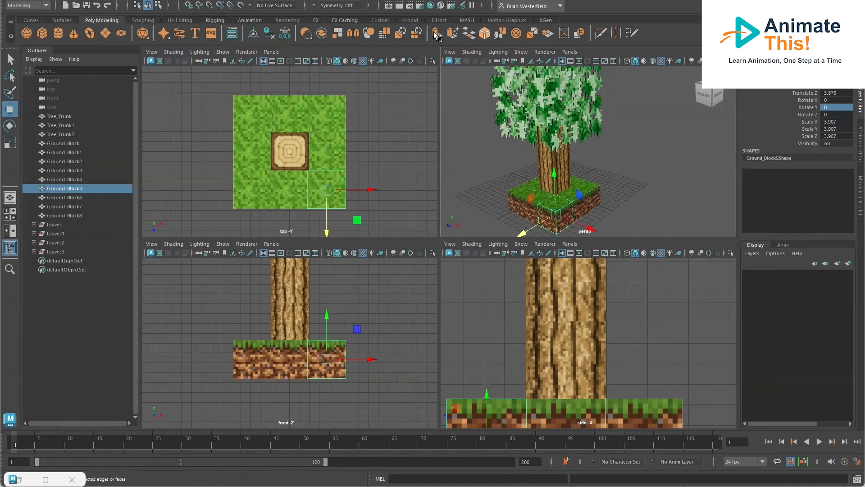
pyautogui.click(359, 0)
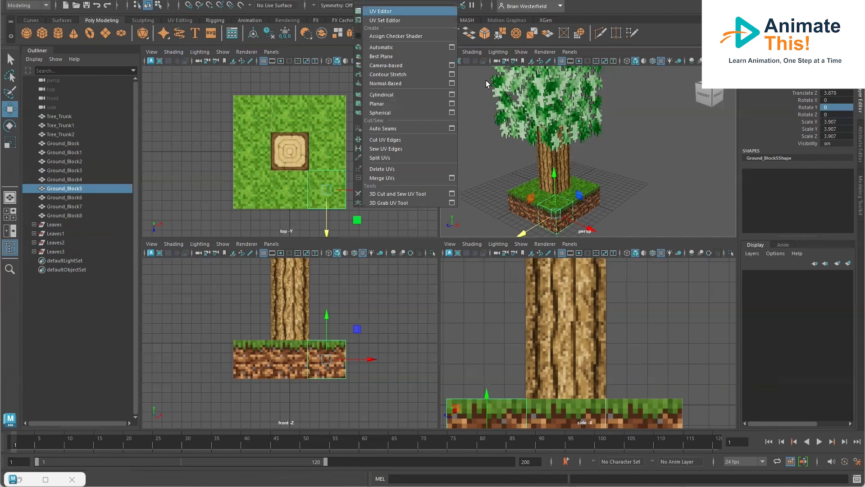
pyautogui.click(371, 11)
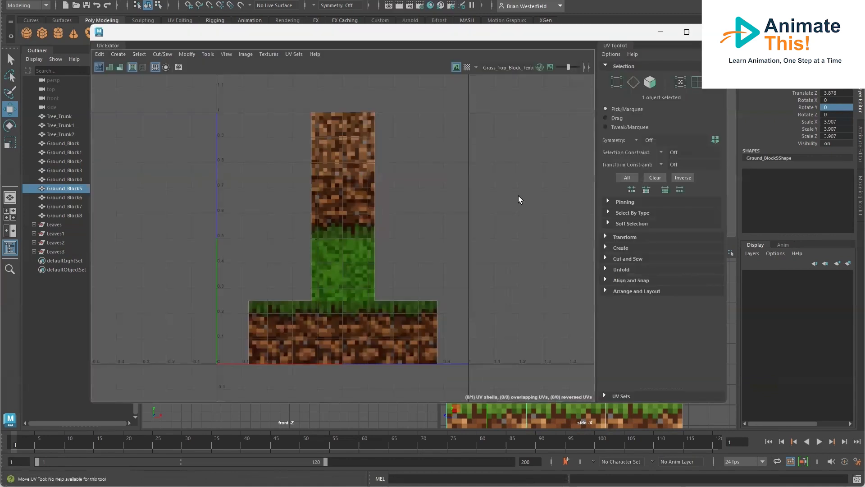
pyautogui.click(667, 33)
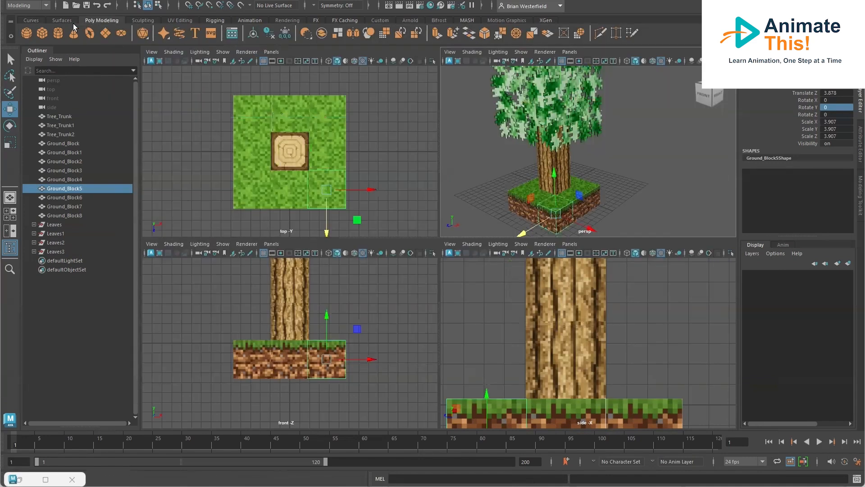
# Save the finished tree scene to its existing Texture_Test.mb file
pyautogui.click(27, 2)
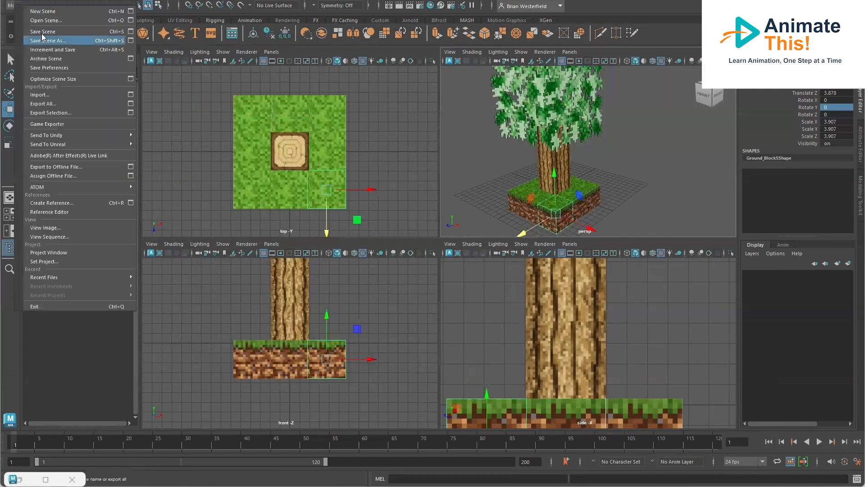
pyautogui.click(42, 35)
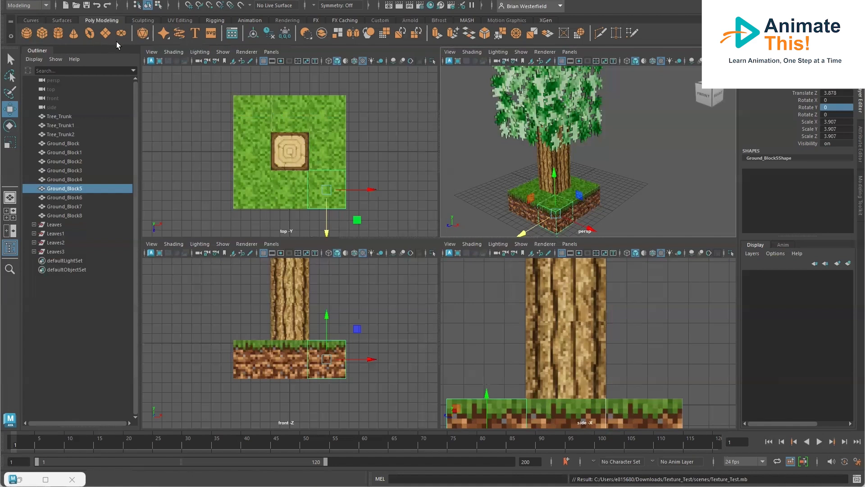